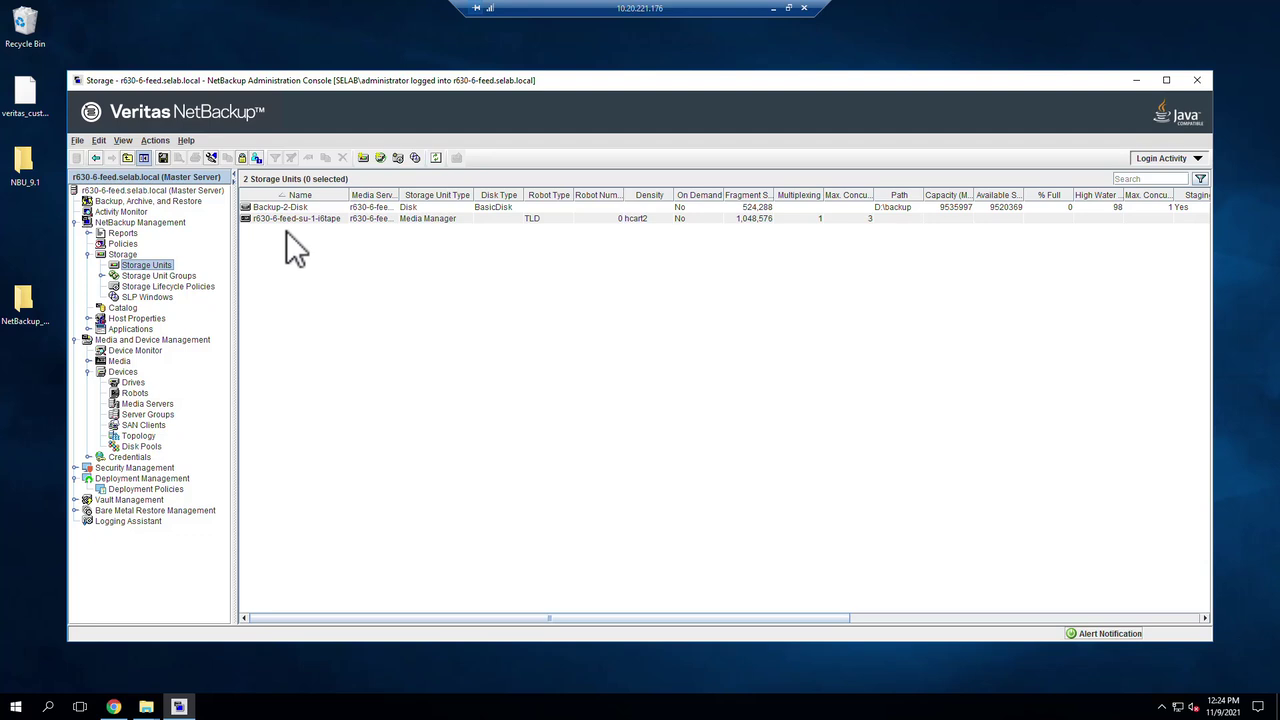
- Review the Backup-2-Disk storage unit's properties and staging schedule without changing them, and view the media server's device topology
double_click(281, 206)
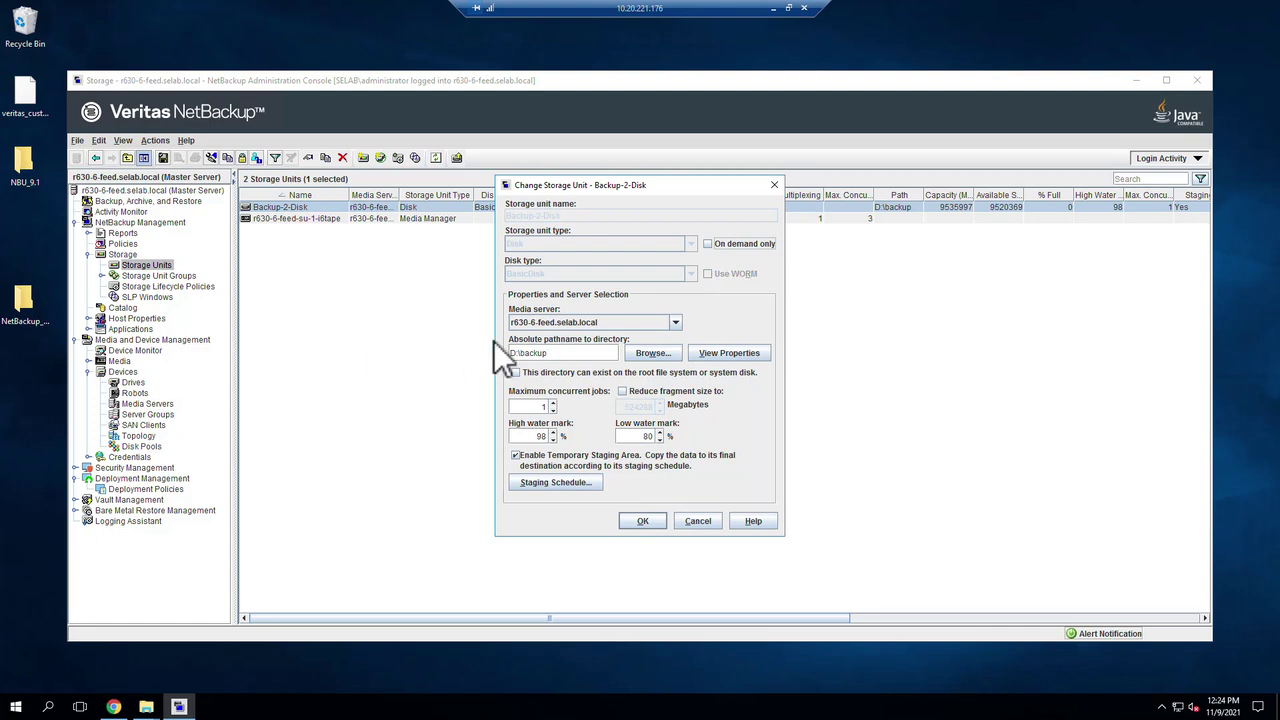
click(565, 480)
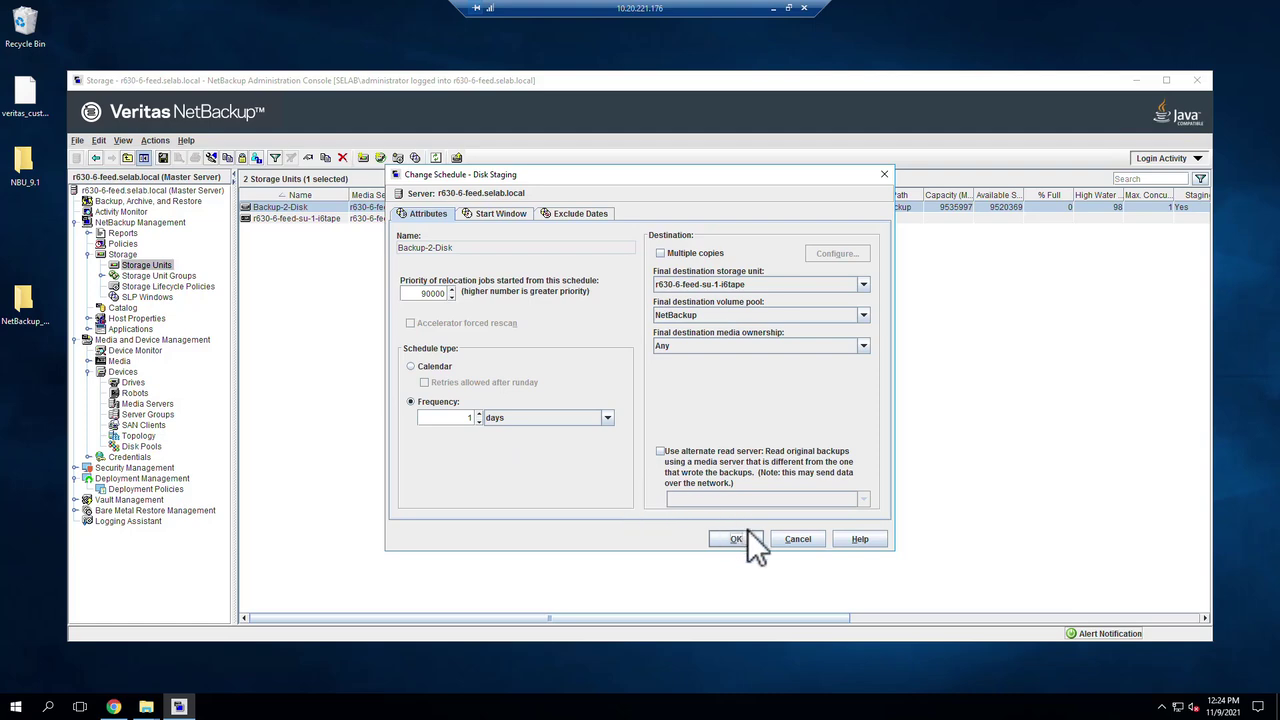
click(786, 539)
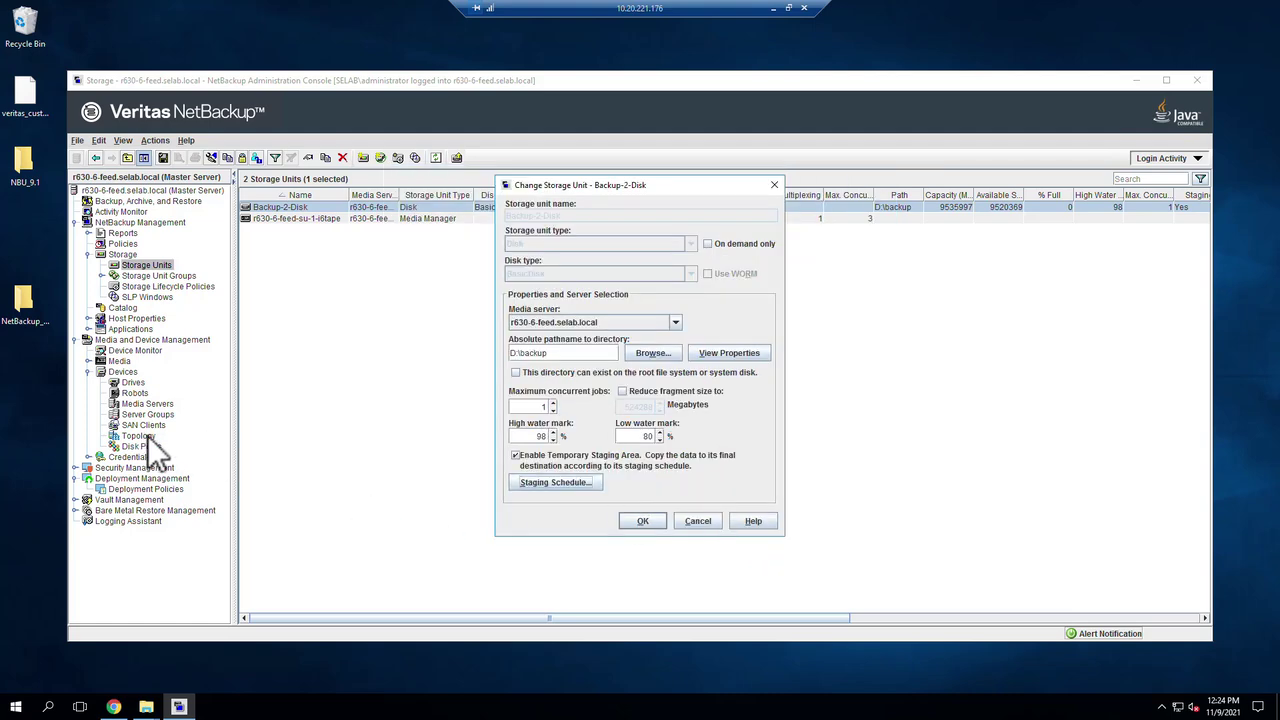
click(688, 524)
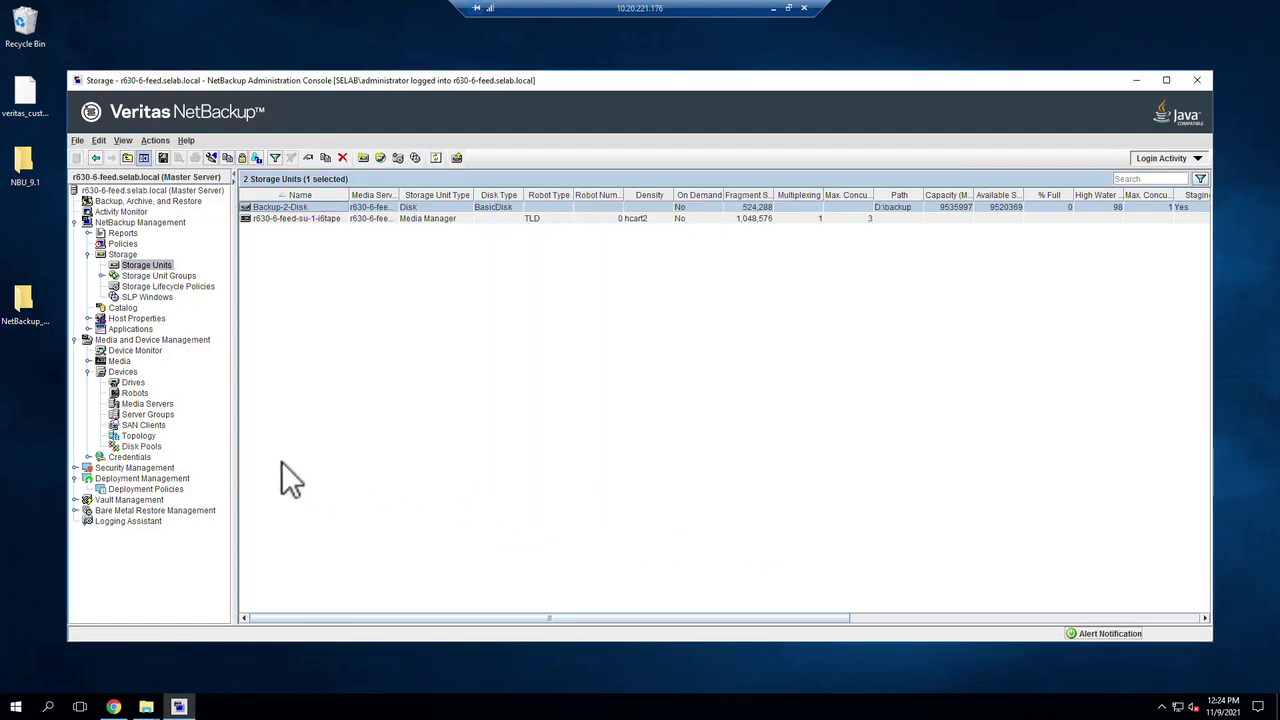
click(137, 436)
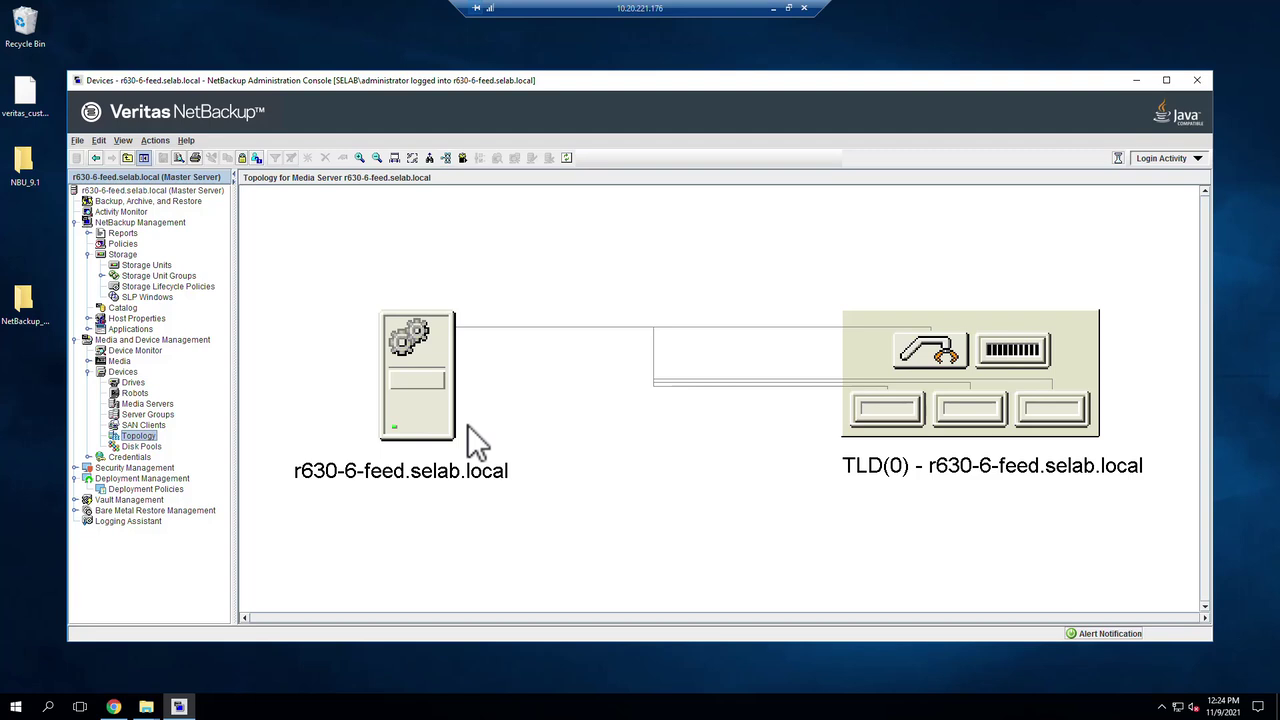
- Open the disk policy and review its attributes, clients and backup selections
click(123, 245)
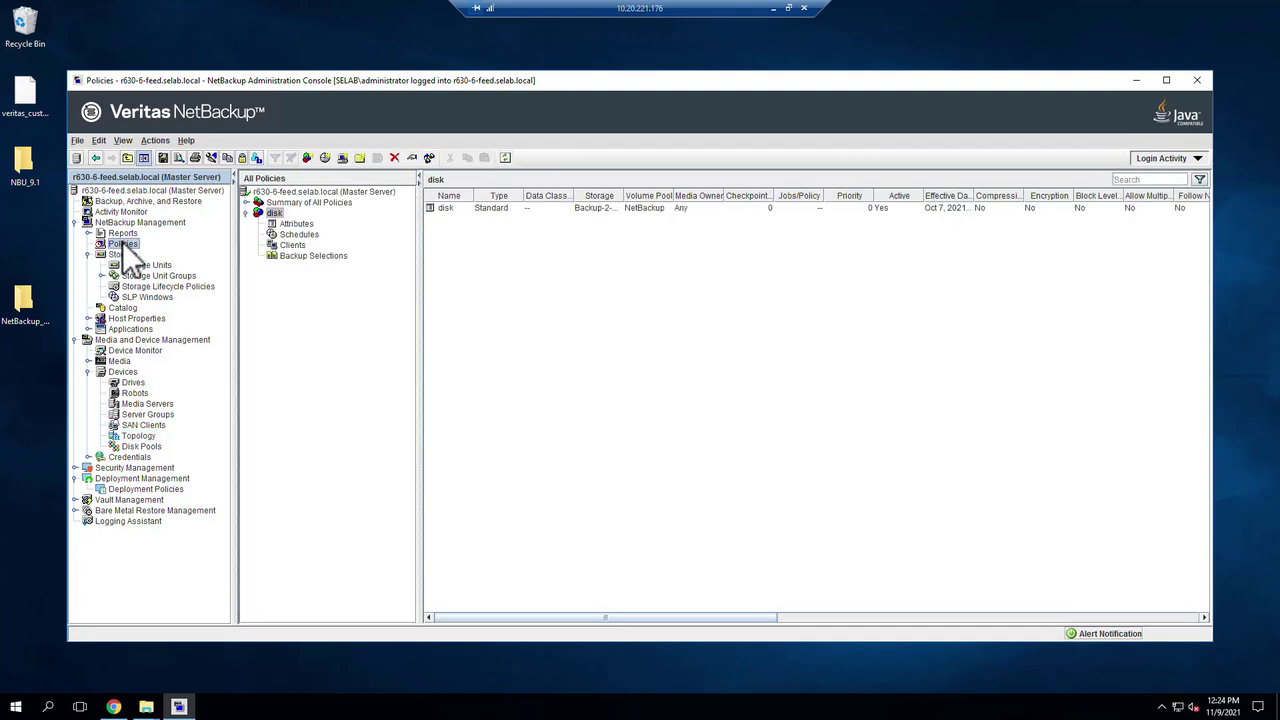
click(280, 219)
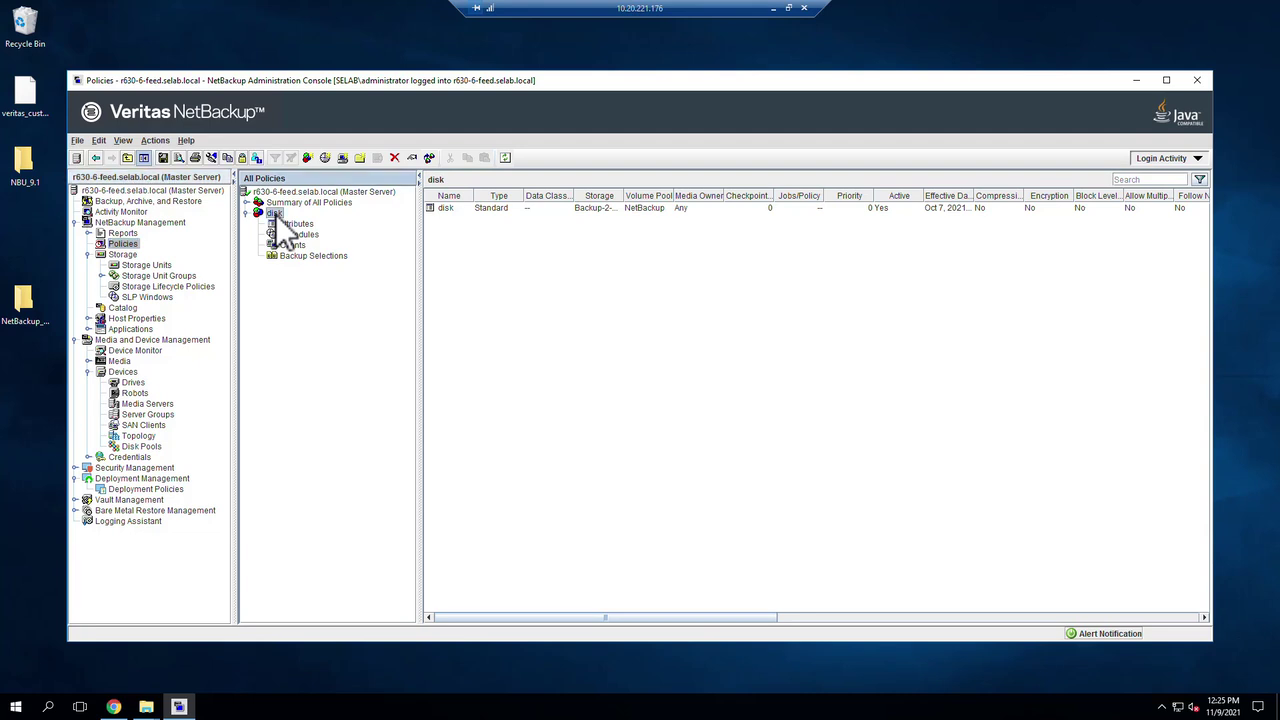
click(285, 225)
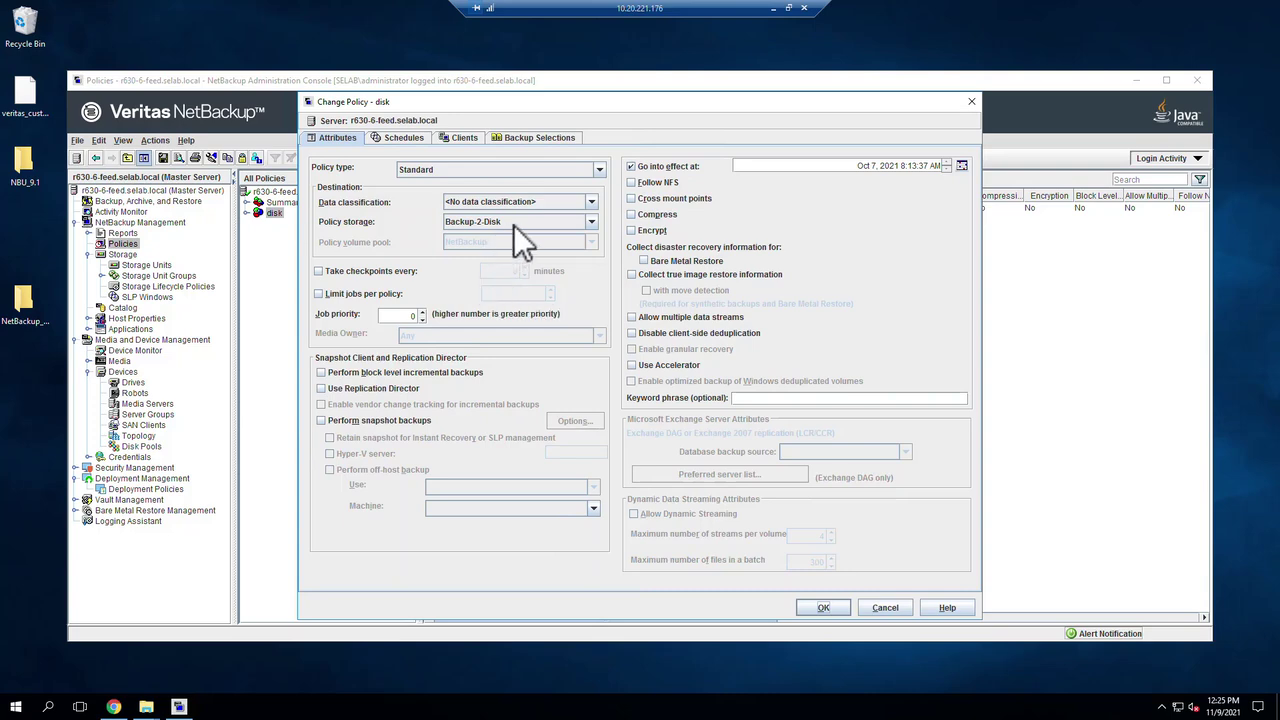
click(447, 140)
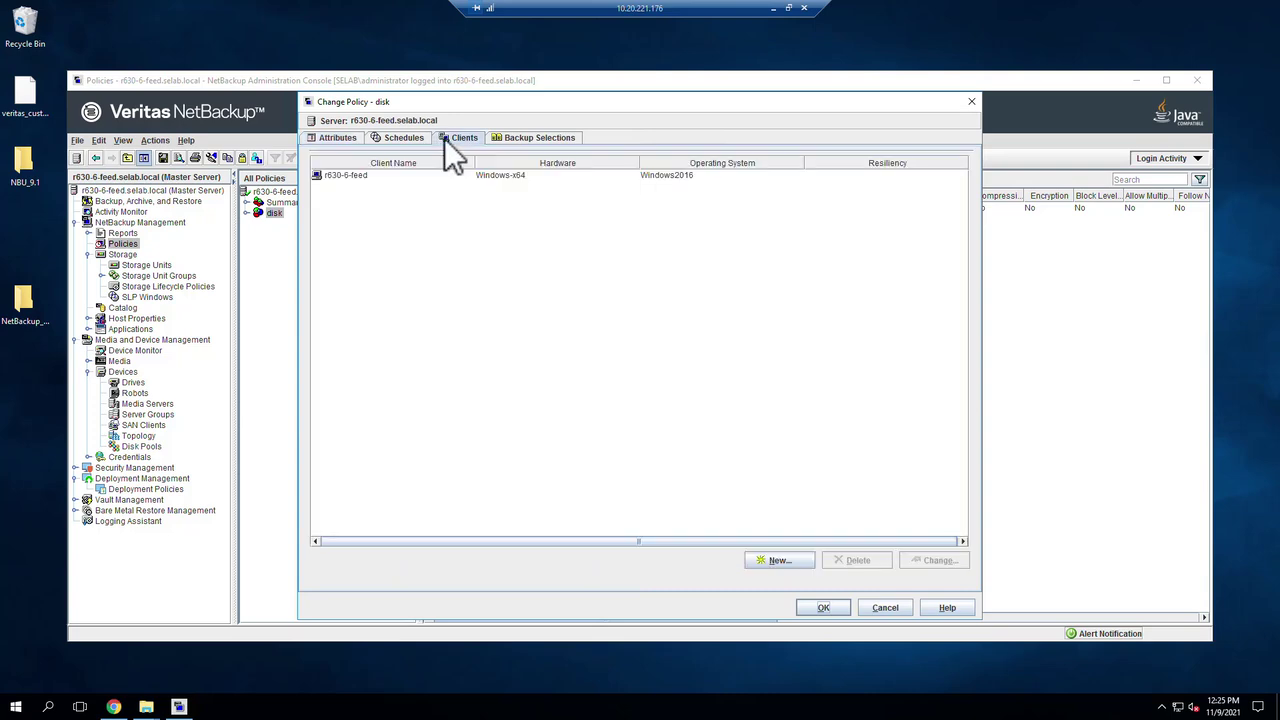
click(523, 139)
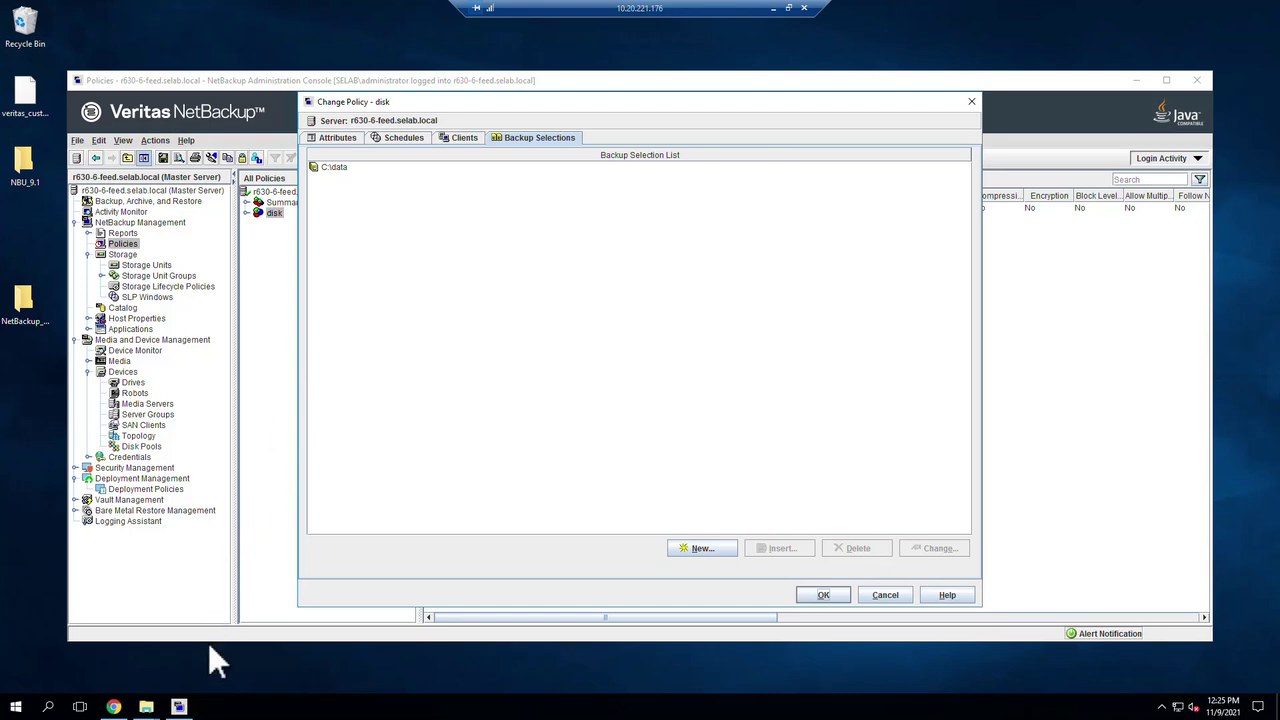
- Switch to File Explorer to examine the contents of C:\data, and return to close the disk policy without changes
mouse_move(146, 706)
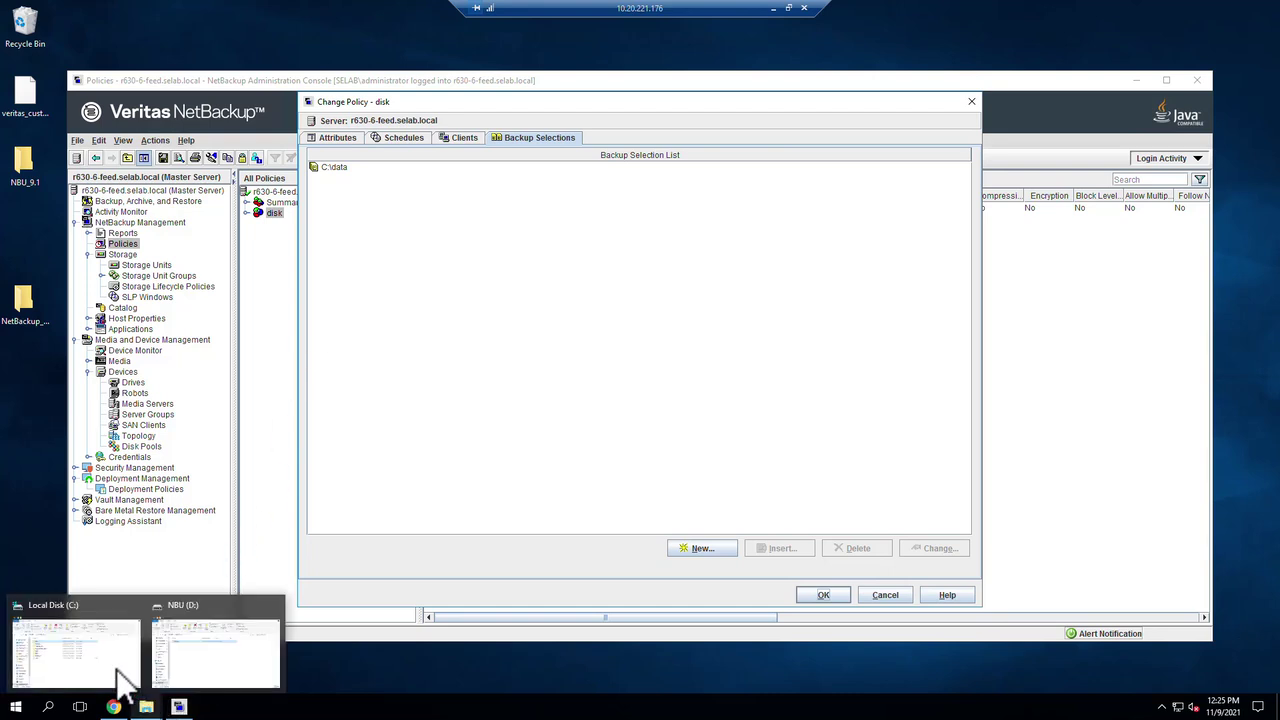
click(103, 666)
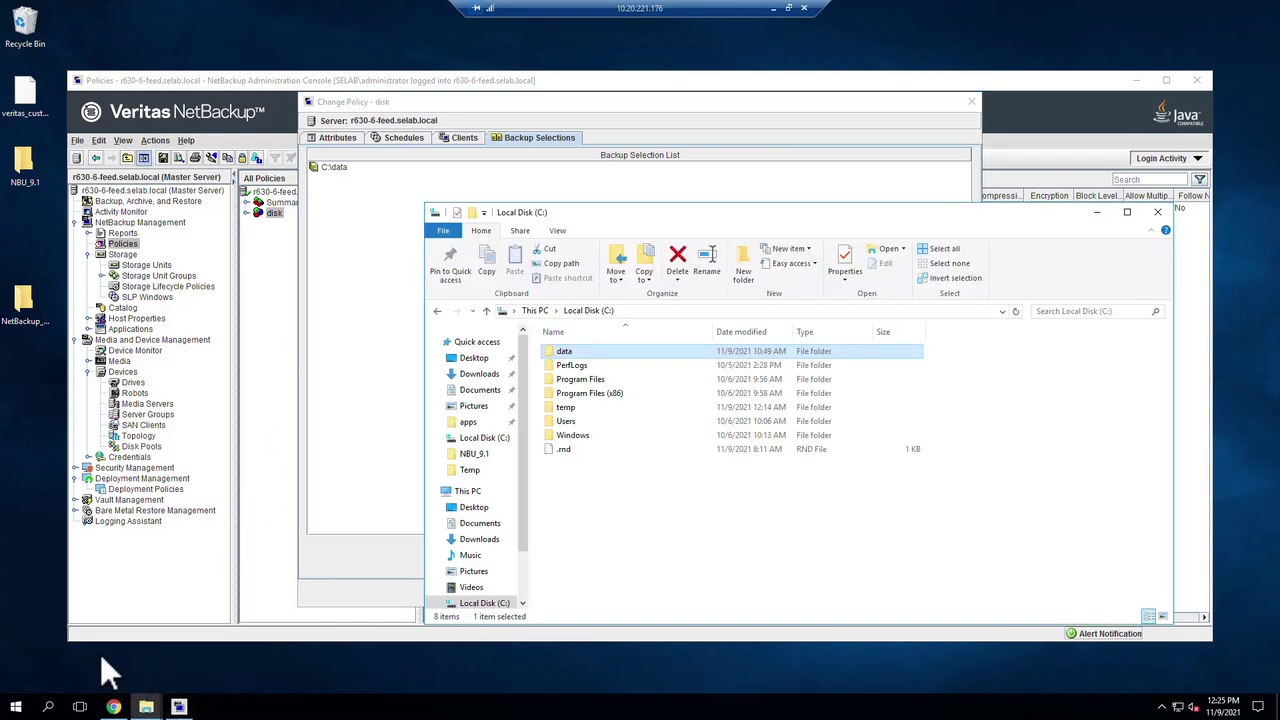
double_click(564, 350)
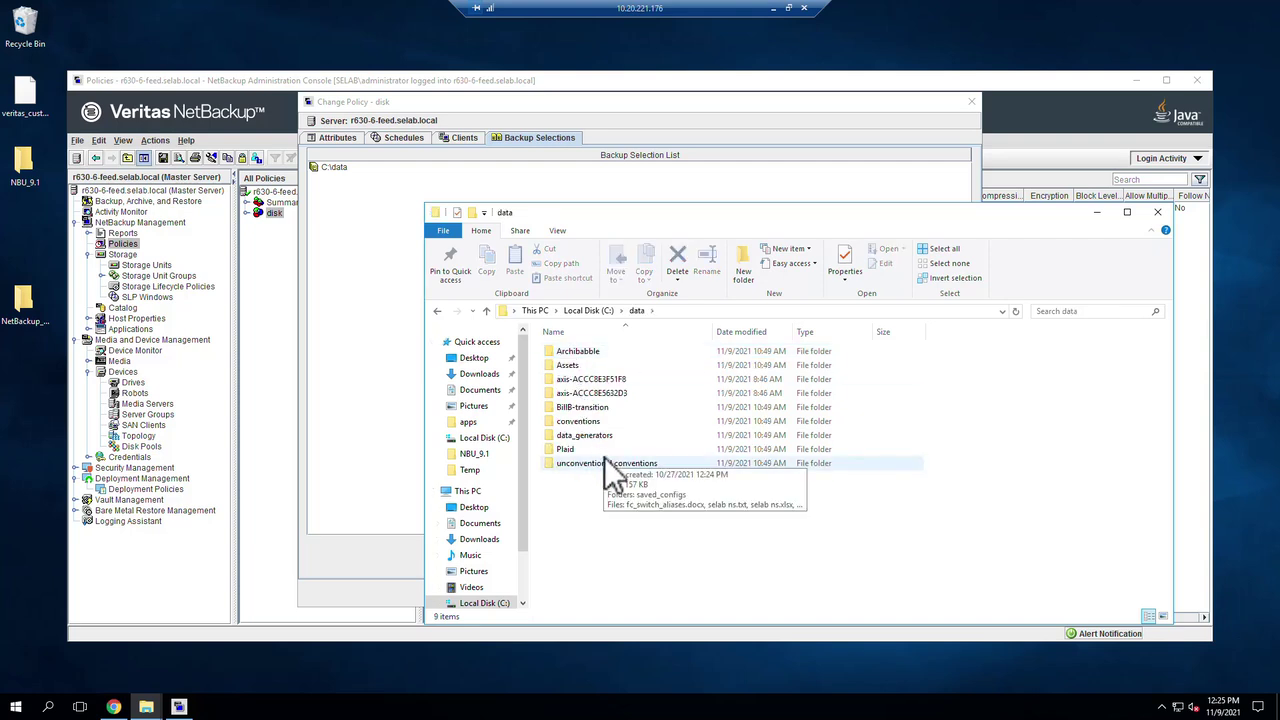
click(1100, 213)
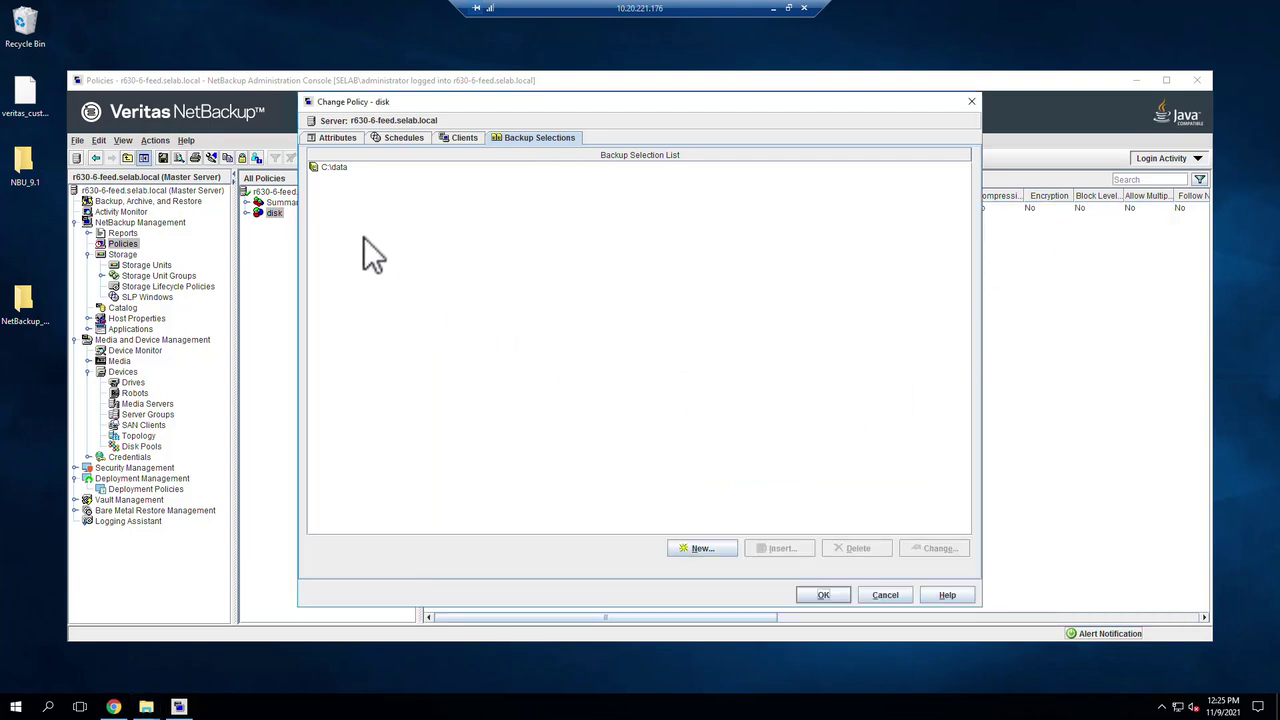
click(885, 595)
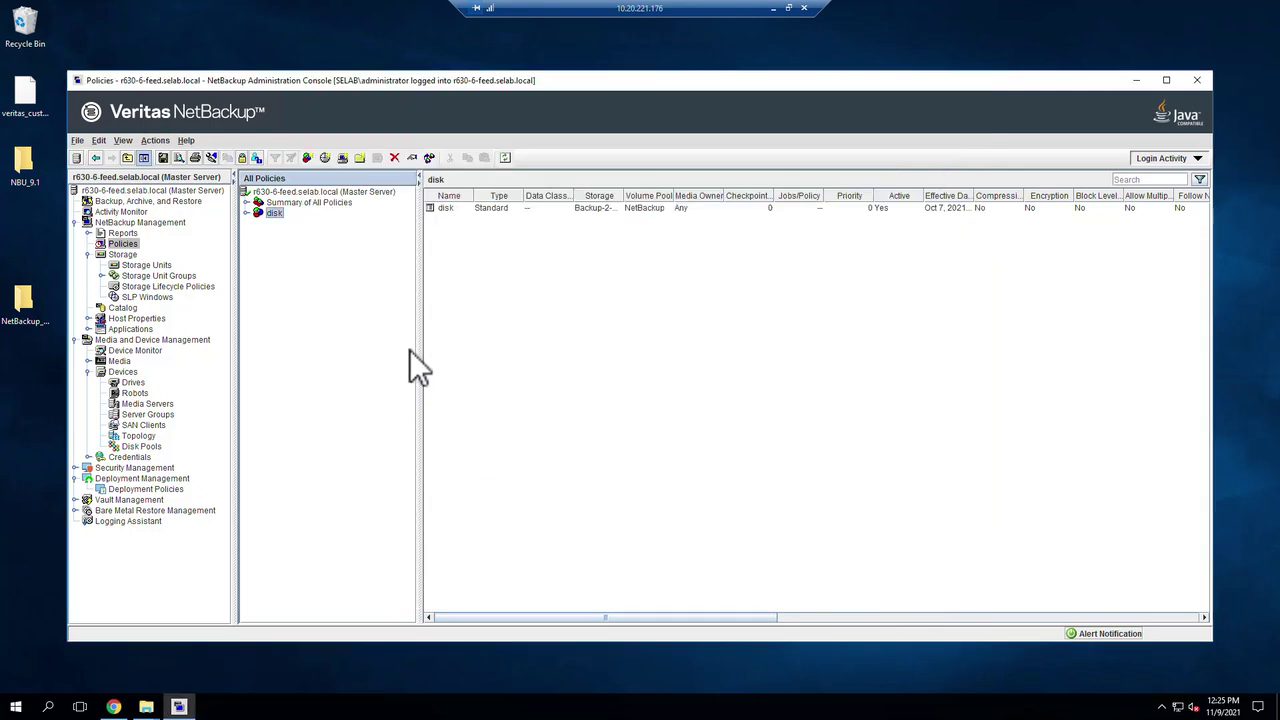
- Start a manual backup of the disk policy
right_click(276, 216)
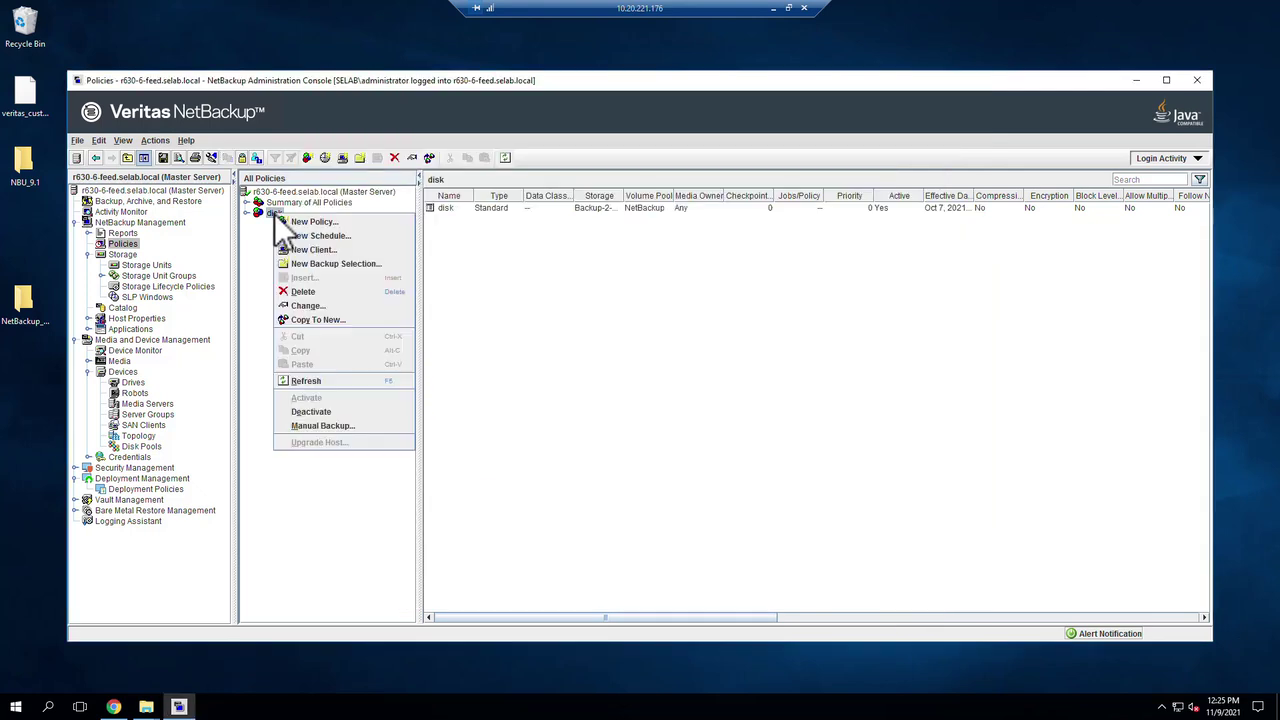
click(323, 425)
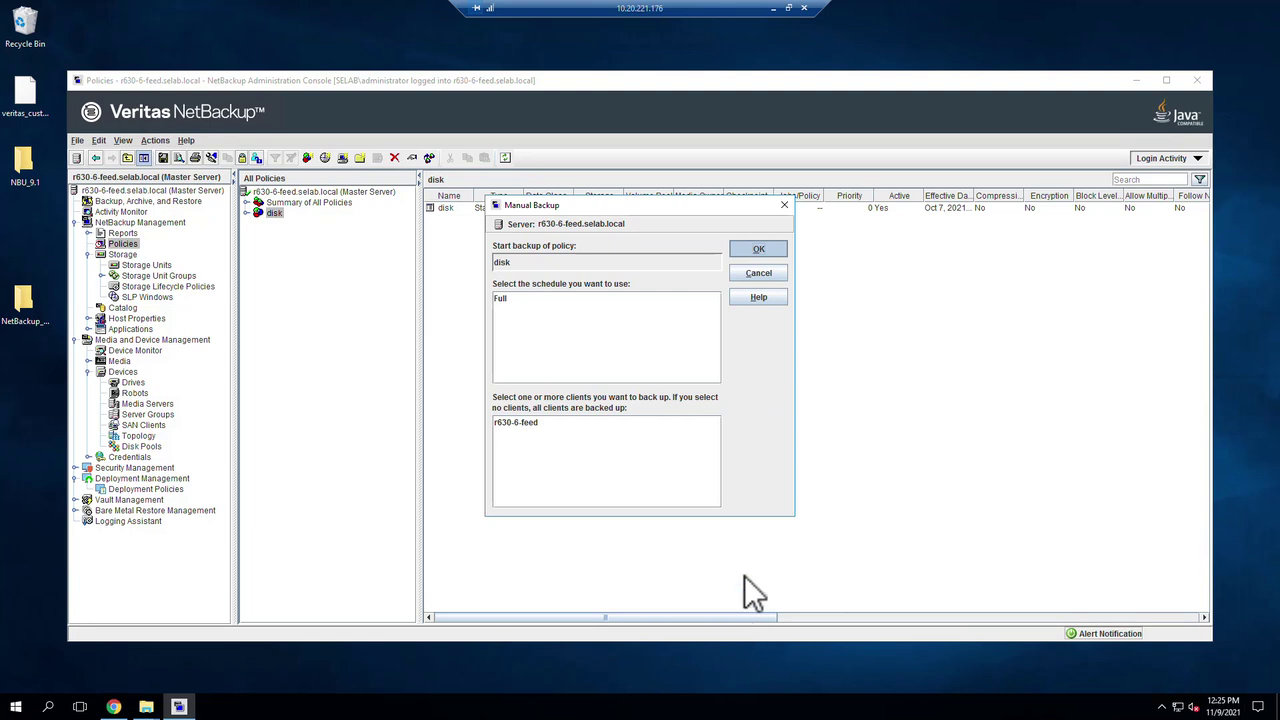
click(758, 248)
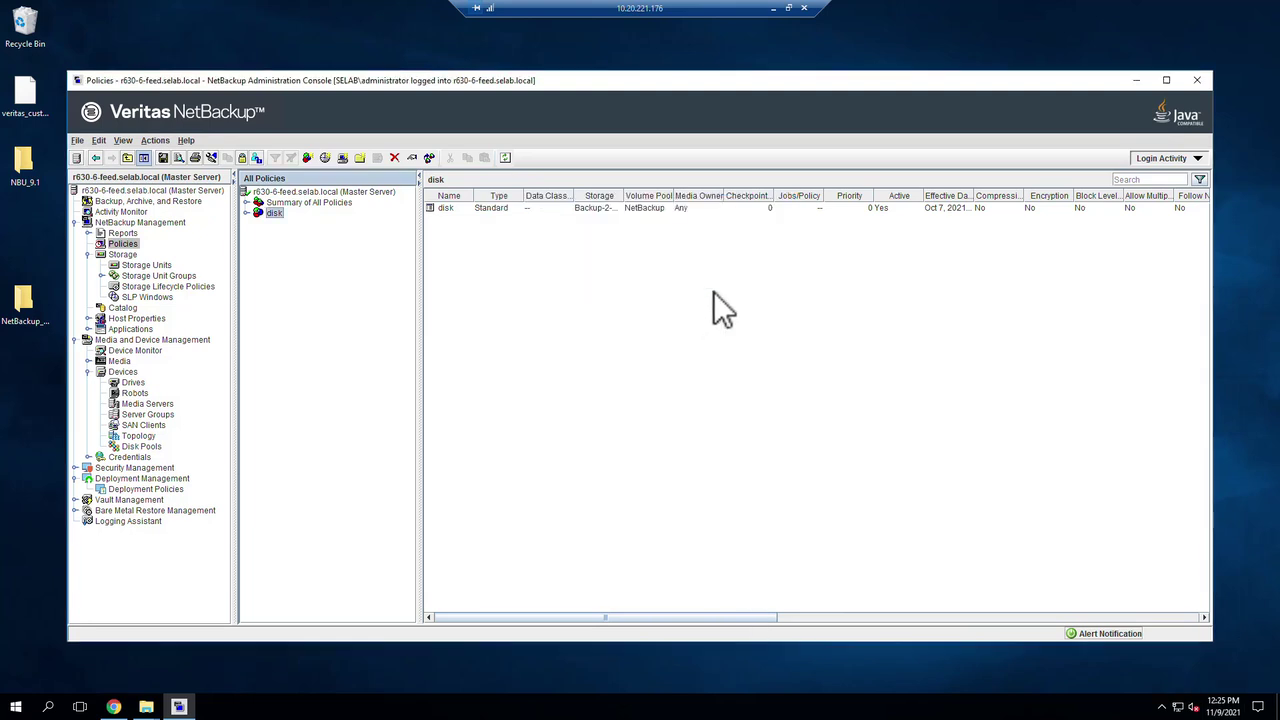
- Examine the overview and detailed status of the disk policy's backup job in the Activity Monitor, and close its details
click(135, 211)
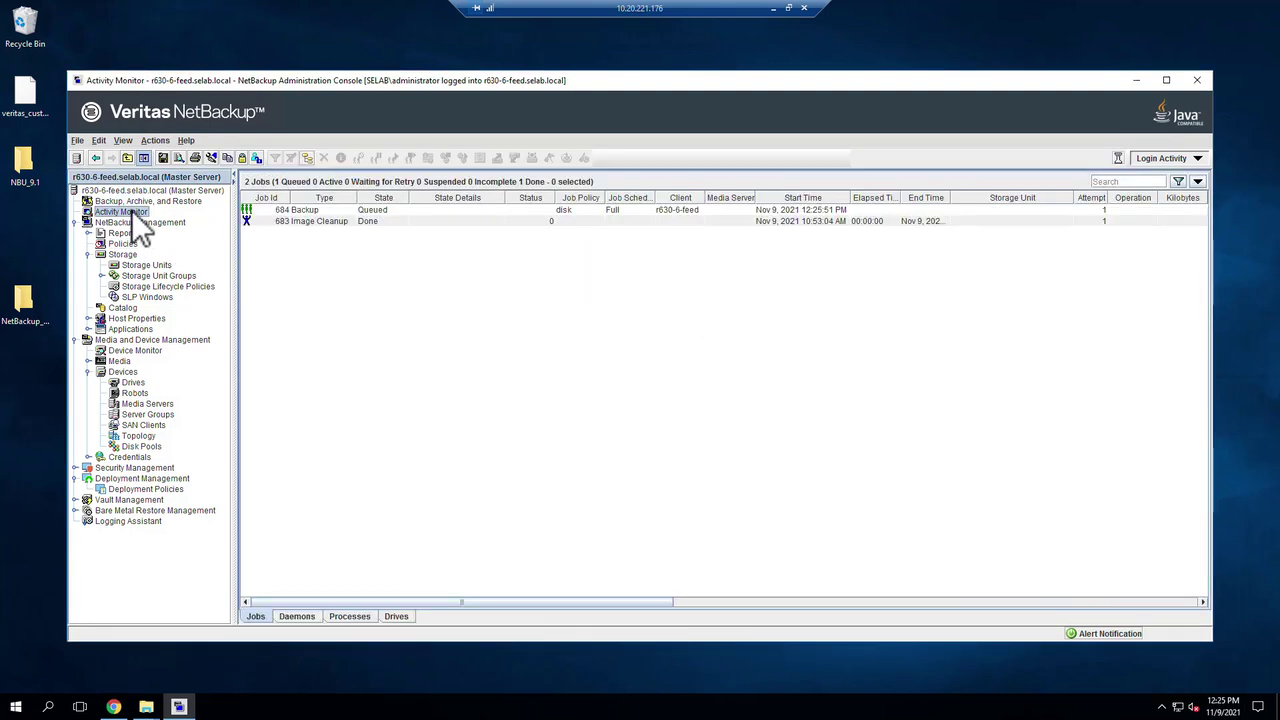
double_click(297, 211)
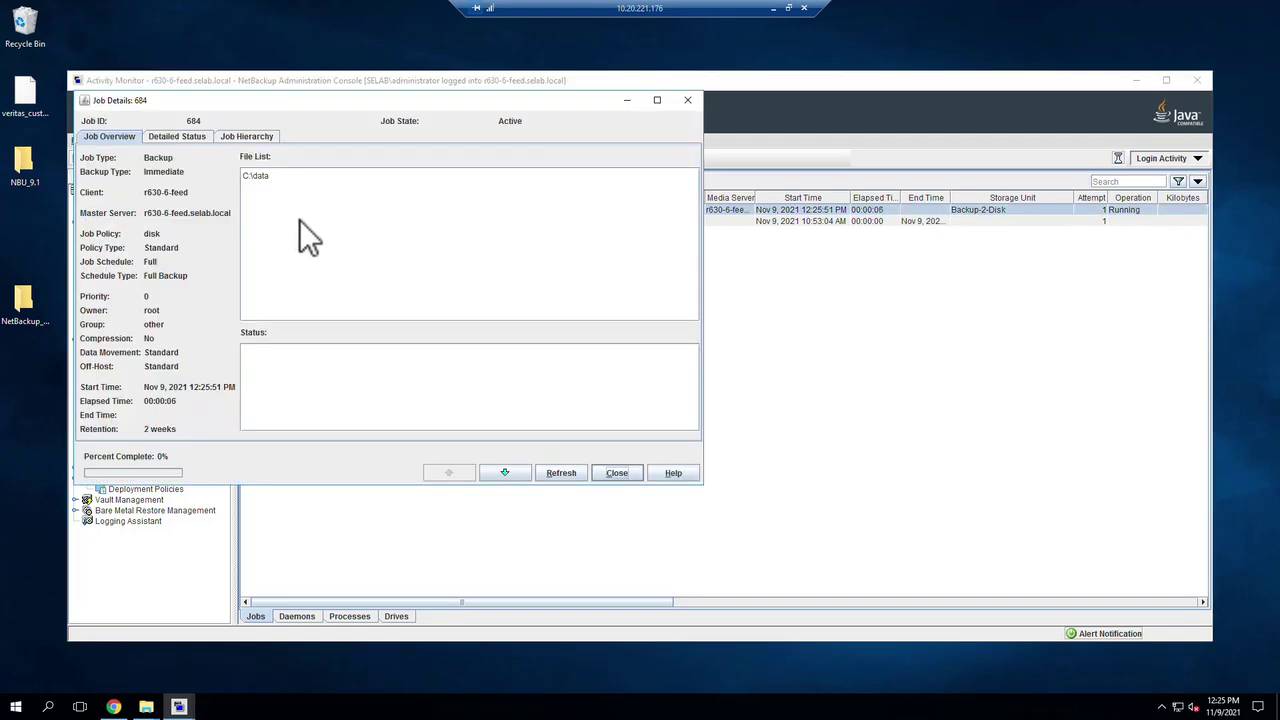
click(176, 134)
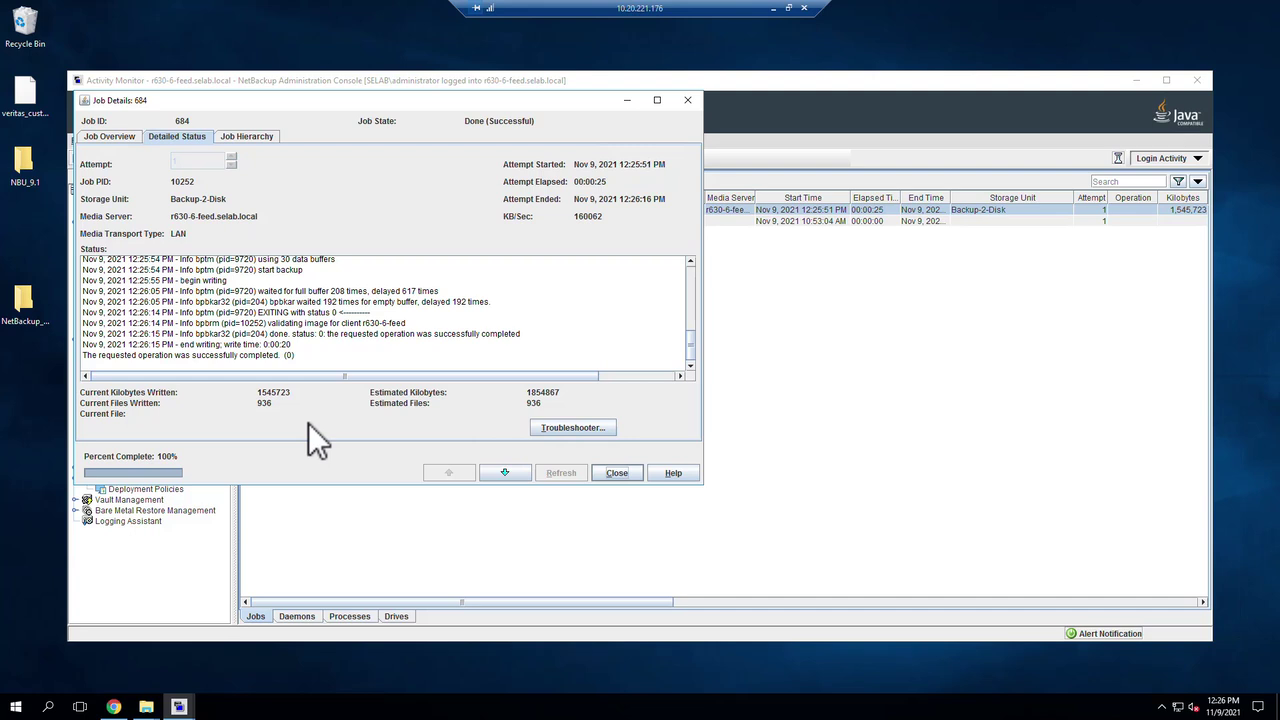
click(629, 473)
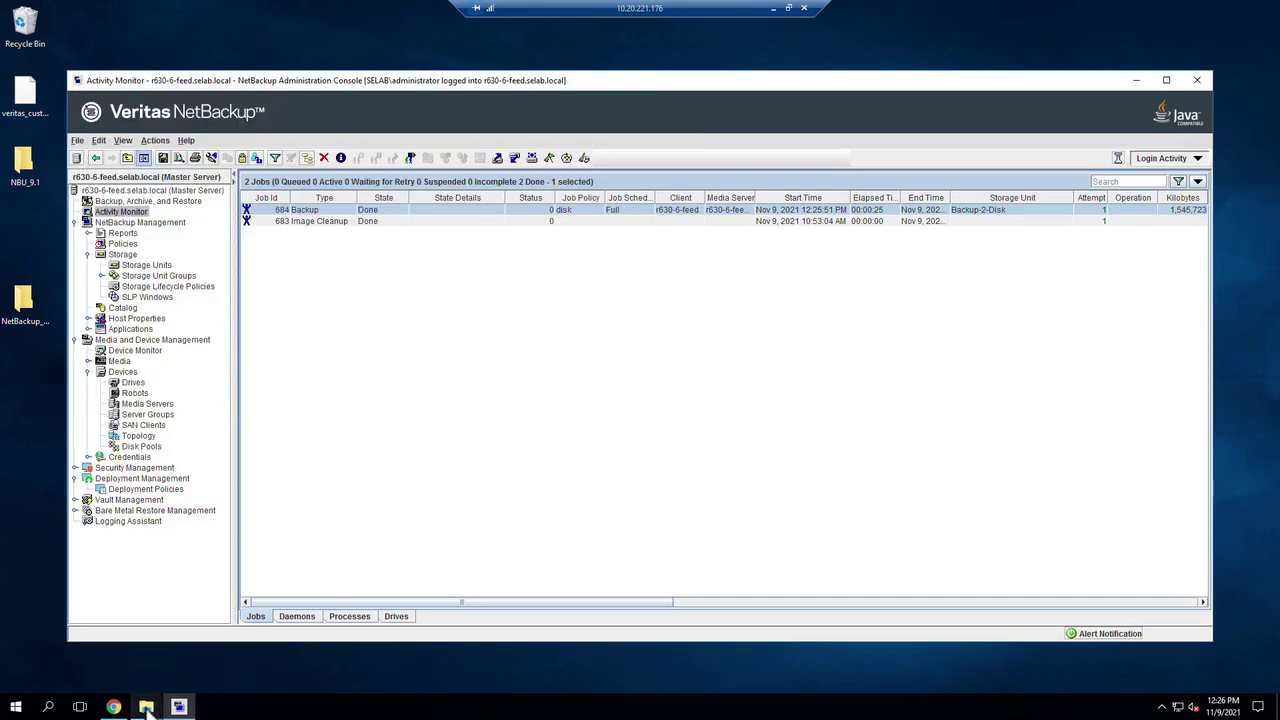
- Switch to File Explorer to examine the backup image files in D:\backup, and minimize the window
mouse_move(146, 707)
click(200, 675)
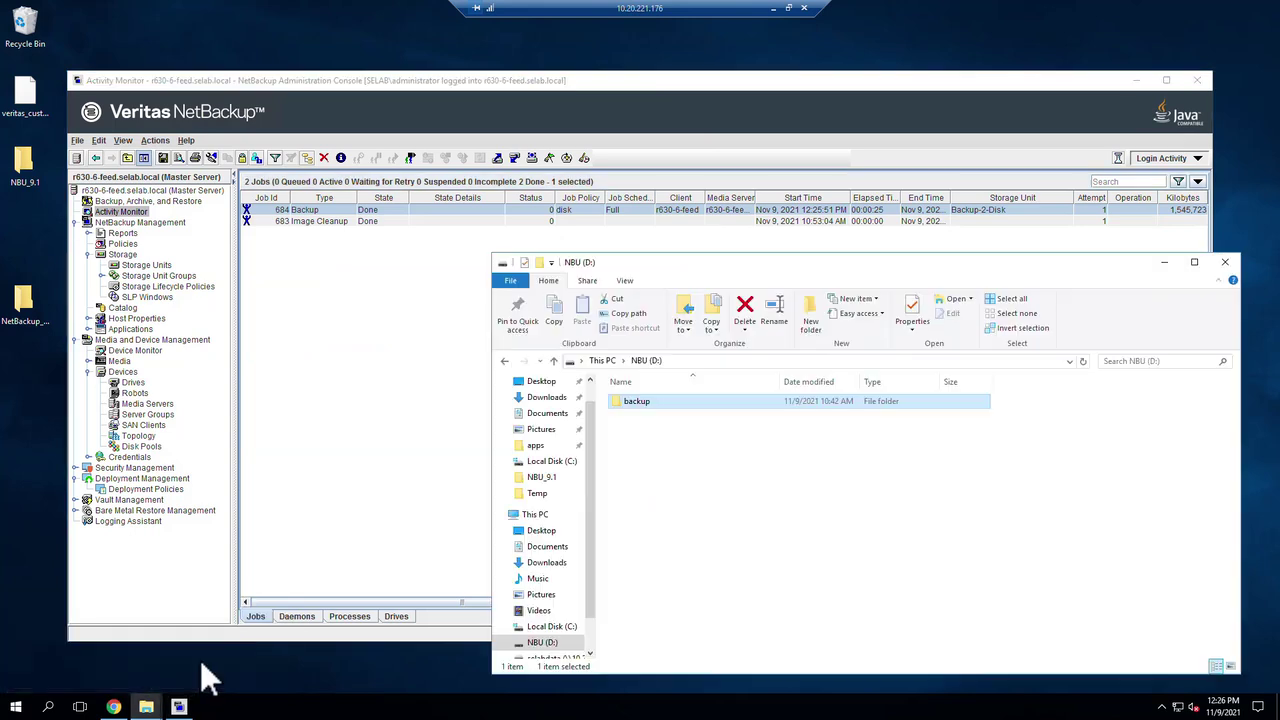
double_click(645, 418)
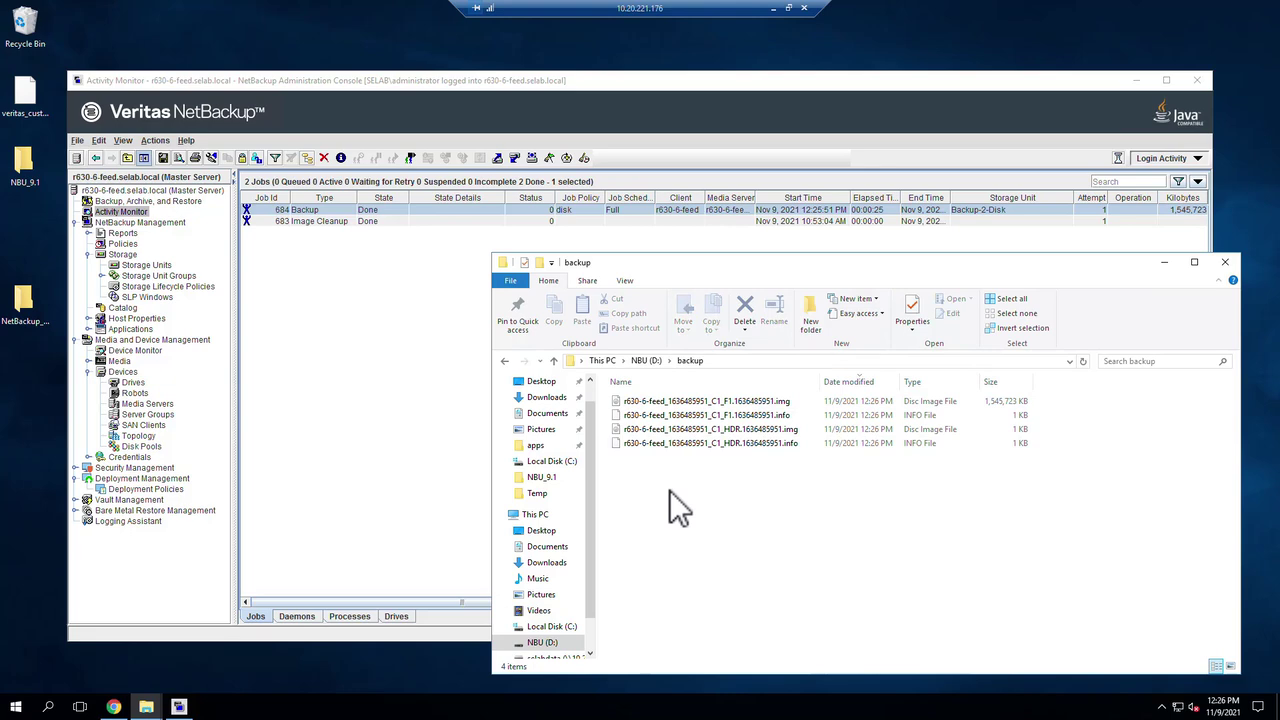
click(1165, 263)
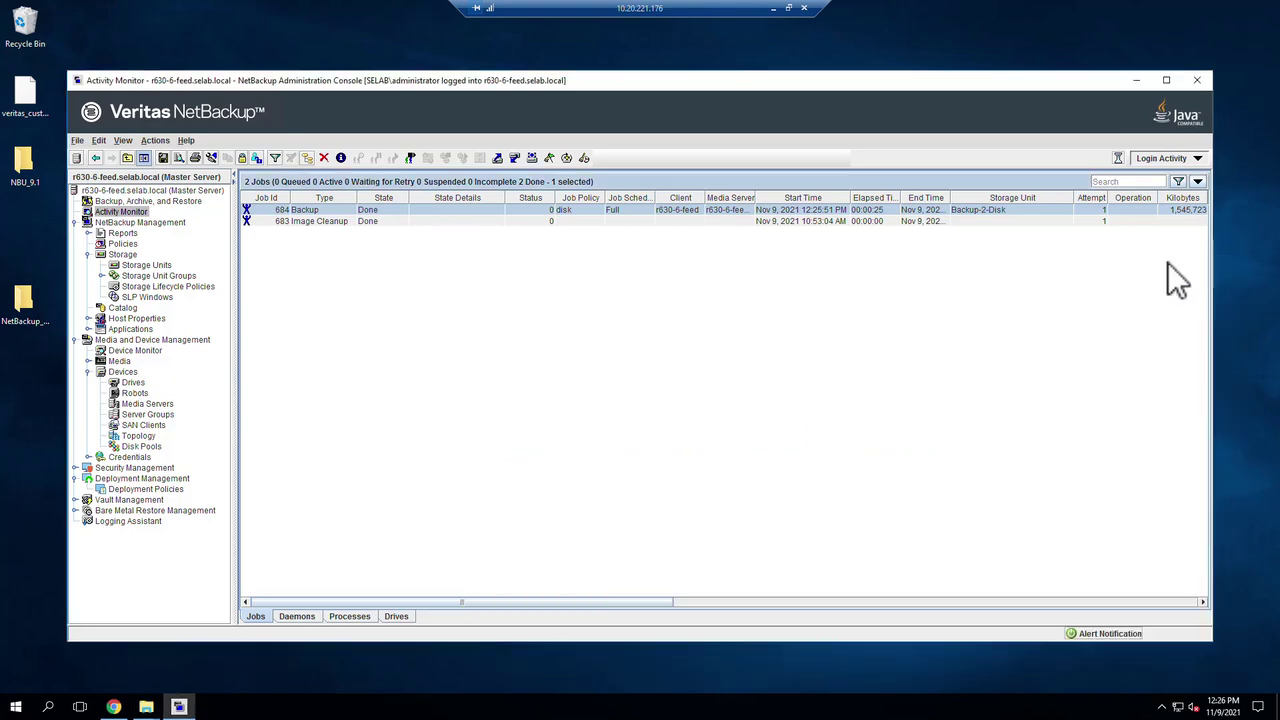
- Start a manual relocation of the Backup-2-Disk storage unit to its final destination
click(146, 265)
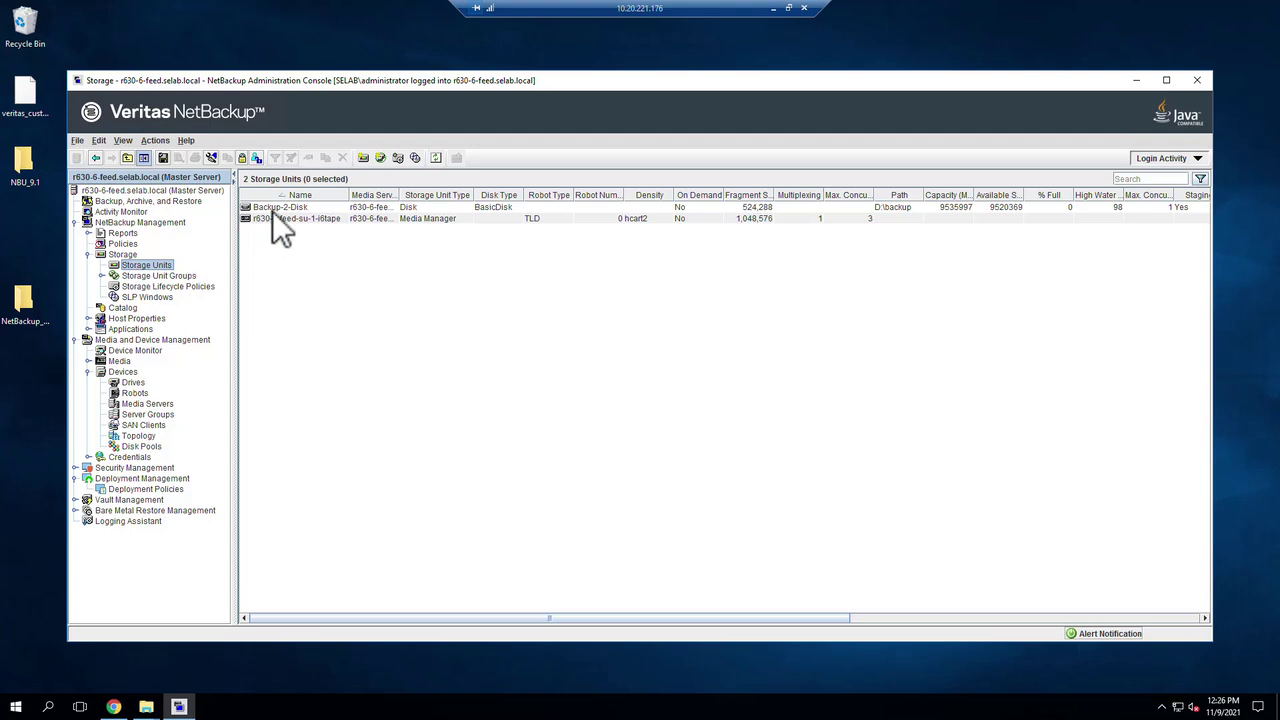
right_click(280, 226)
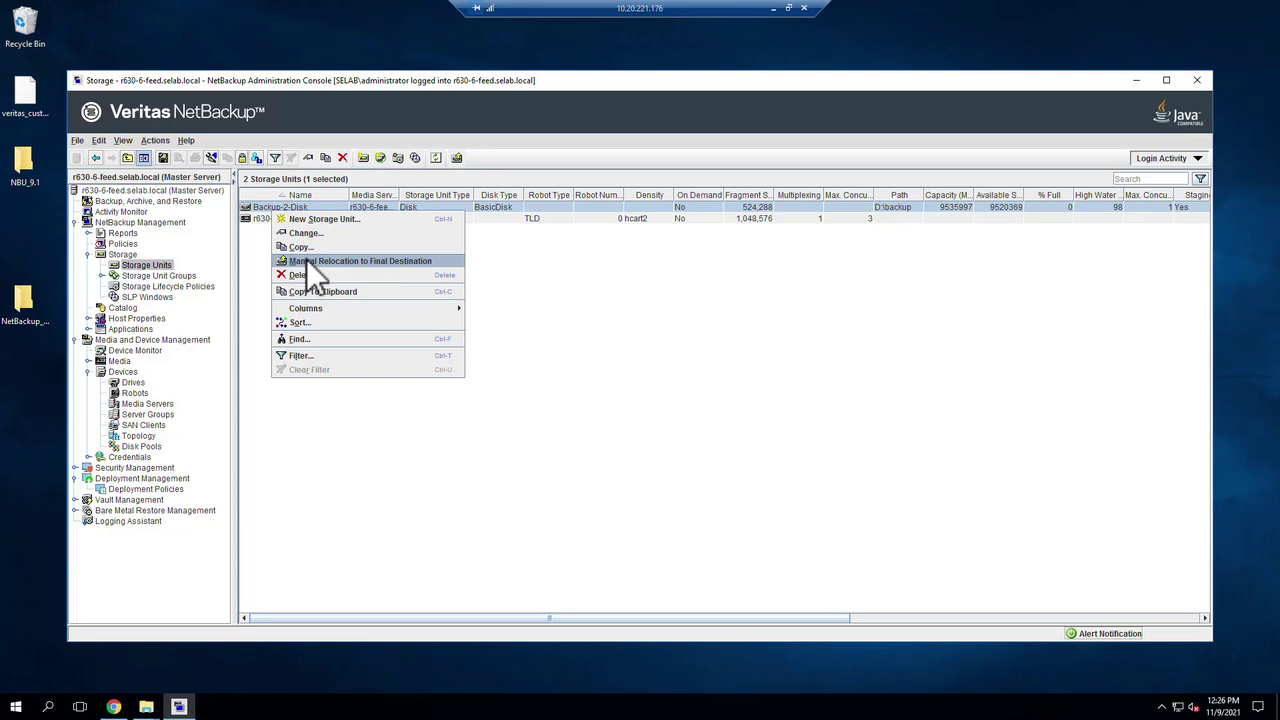
click(307, 262)
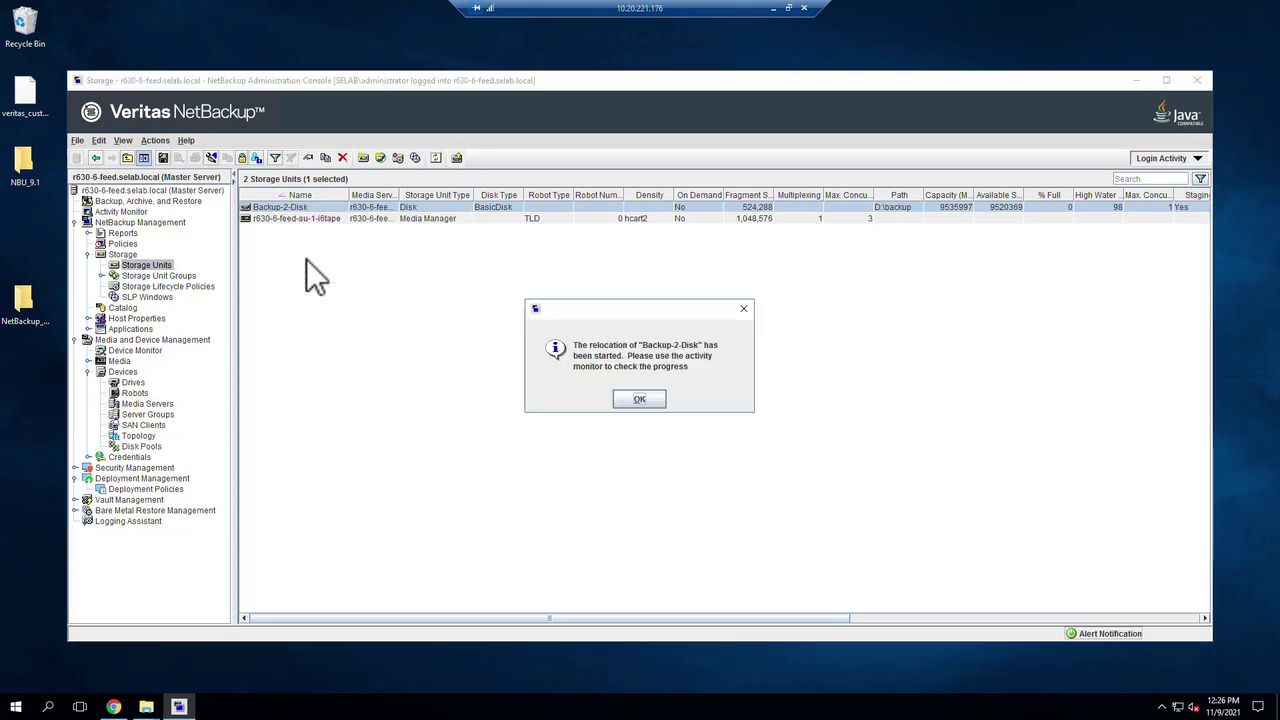
click(640, 400)
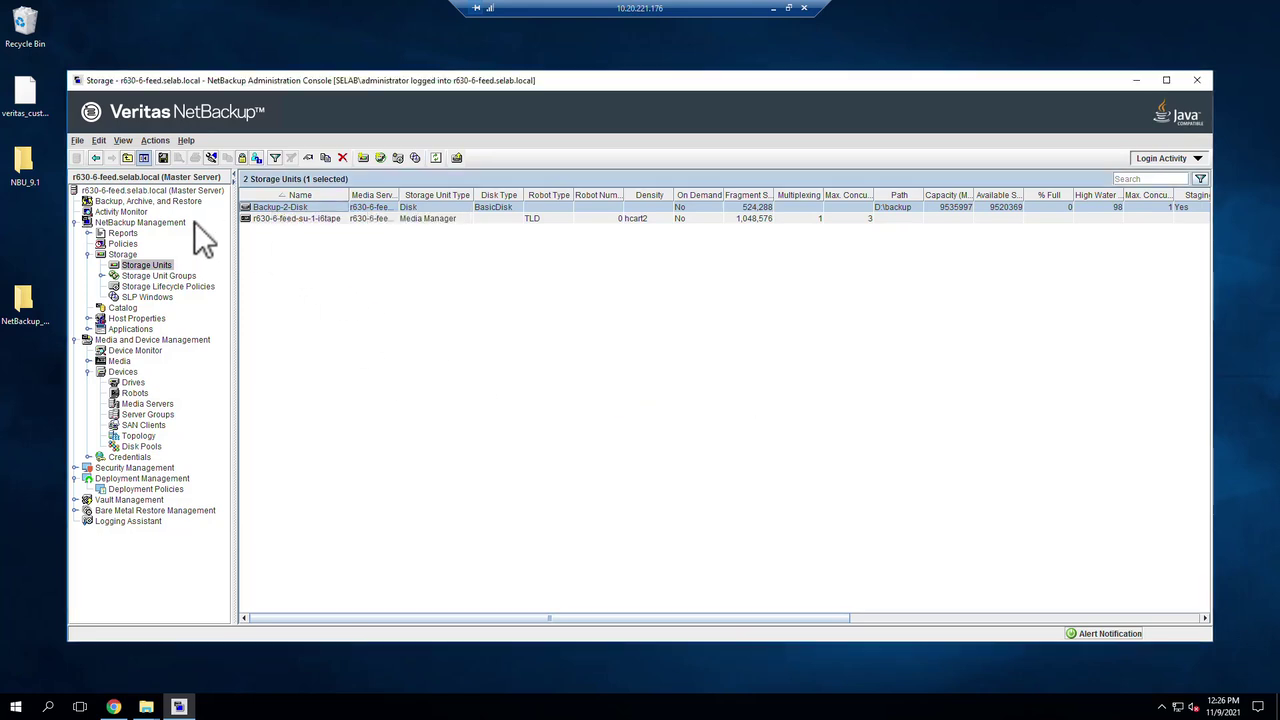
- Examine the detailed status of the duplication job in the Activity Monitor
click(139, 213)
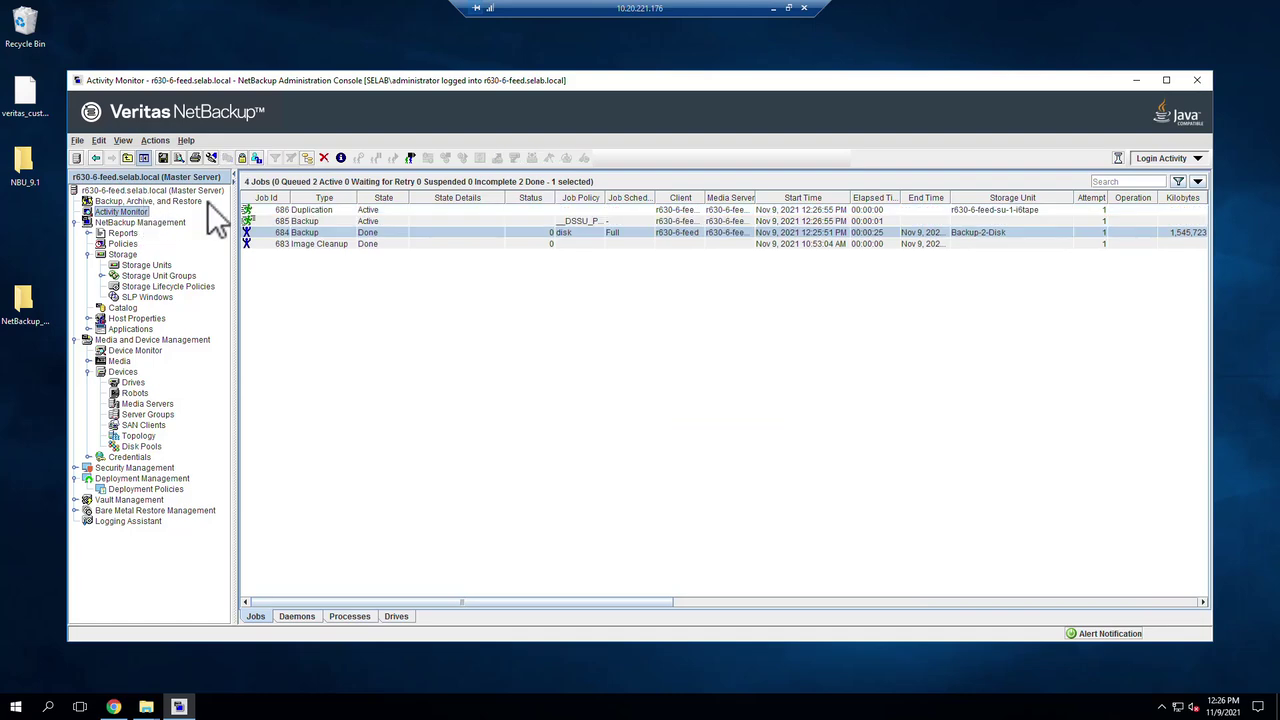
double_click(313, 211)
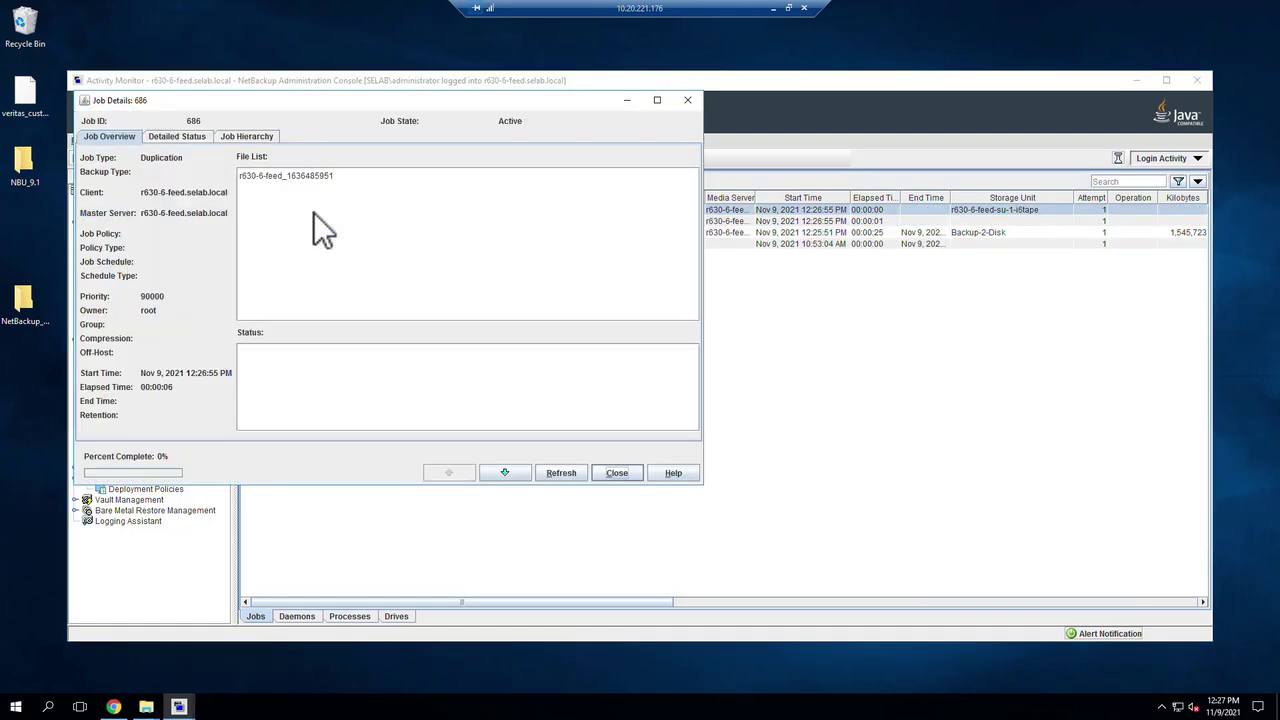
click(190, 137)
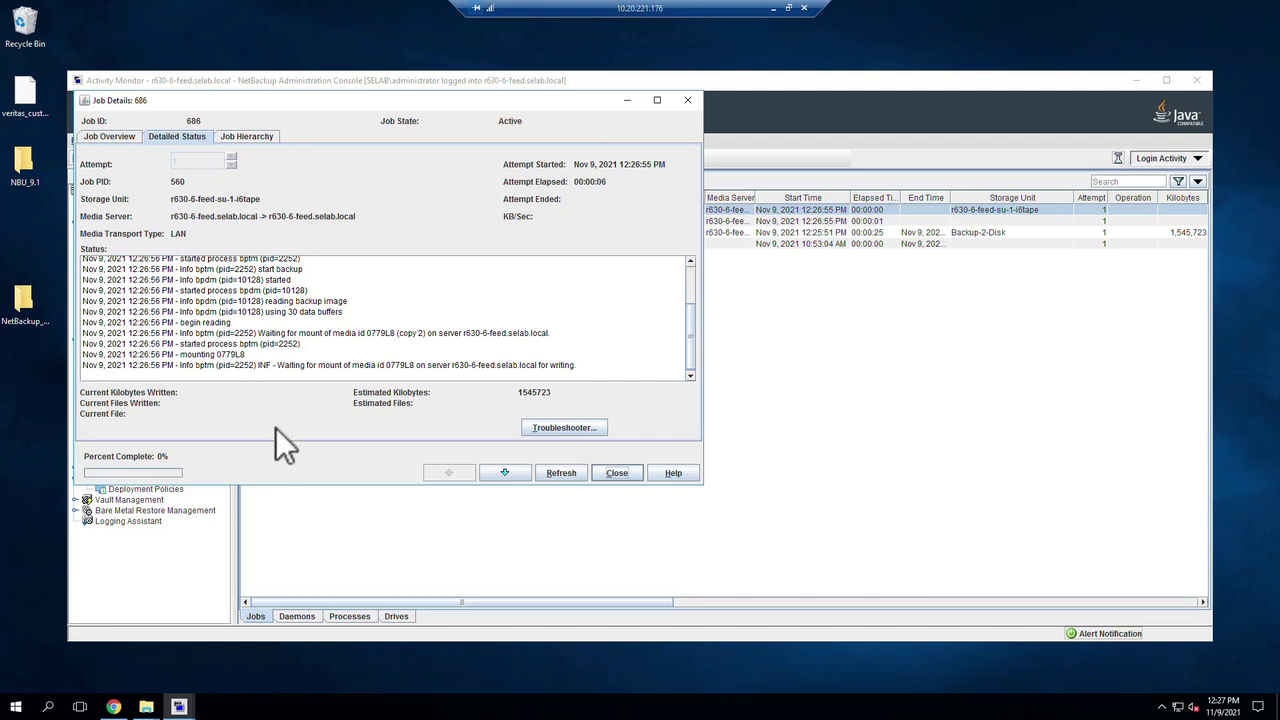
- Switch to Chrome to inspect the drives and slots in the Scalar i6 library view, and return to the duplication job's details
click(114, 707)
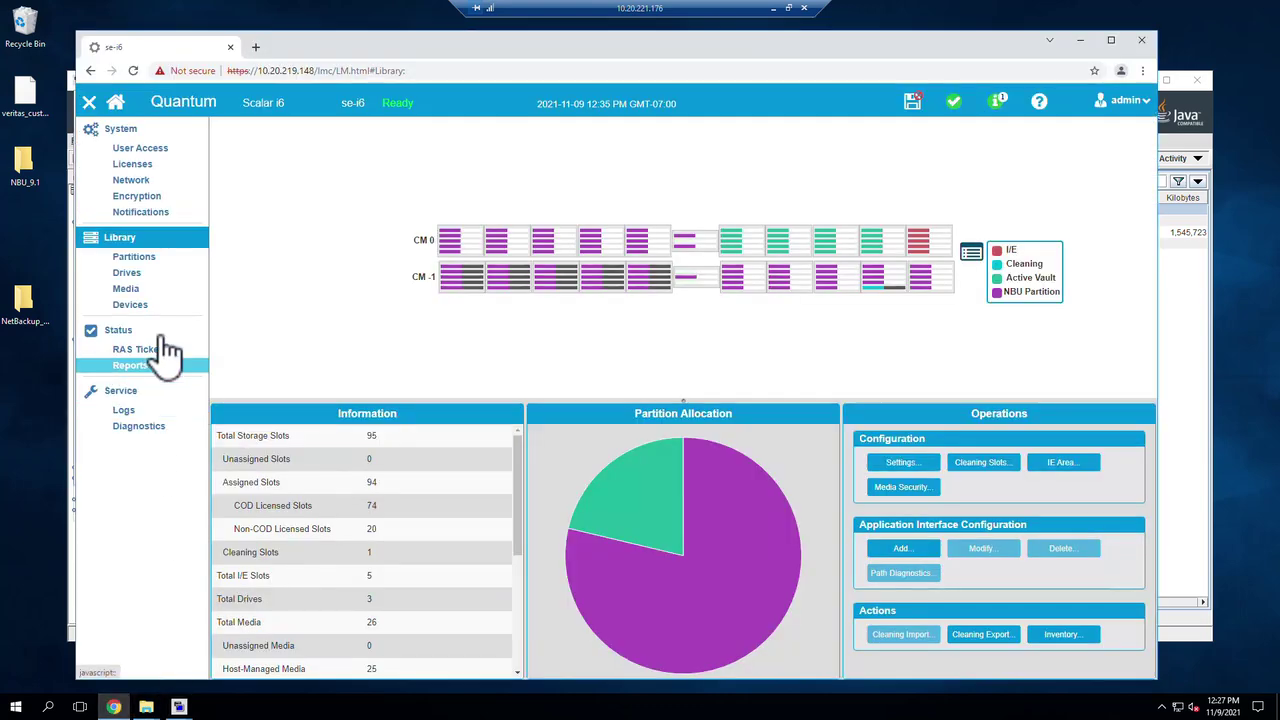
click(124, 250)
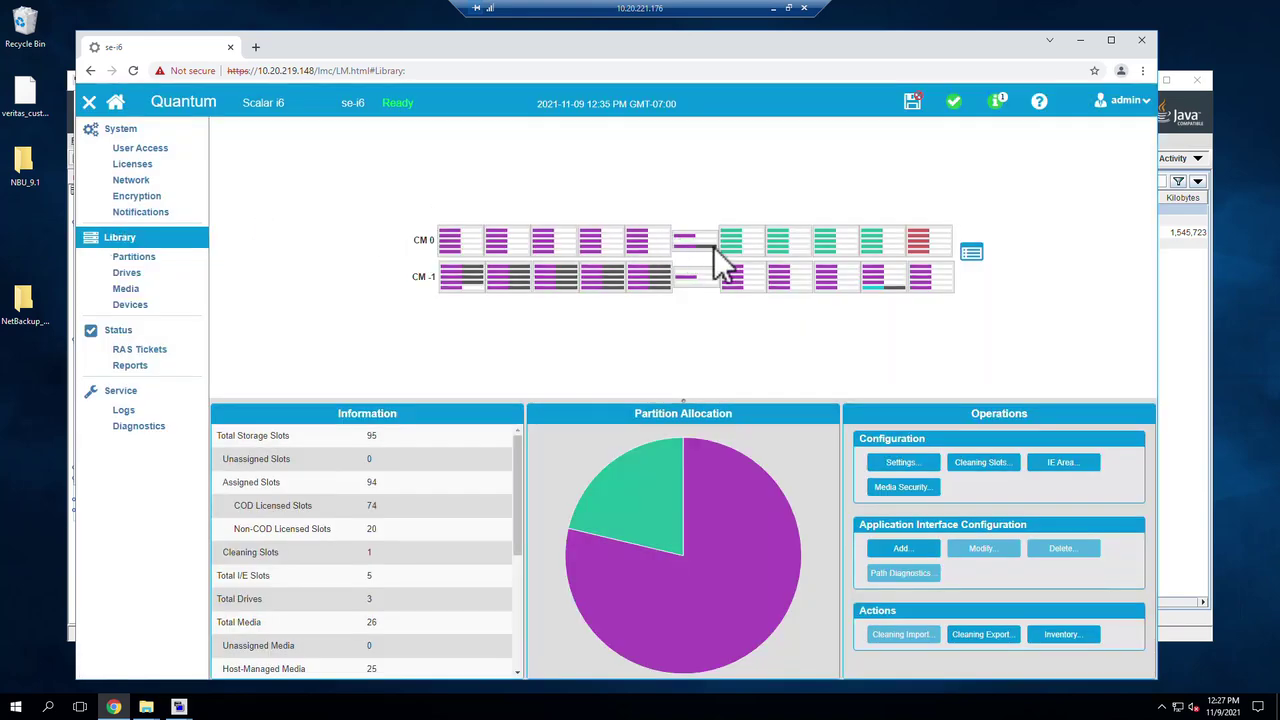
mouse_move(716, 258)
click(1080, 41)
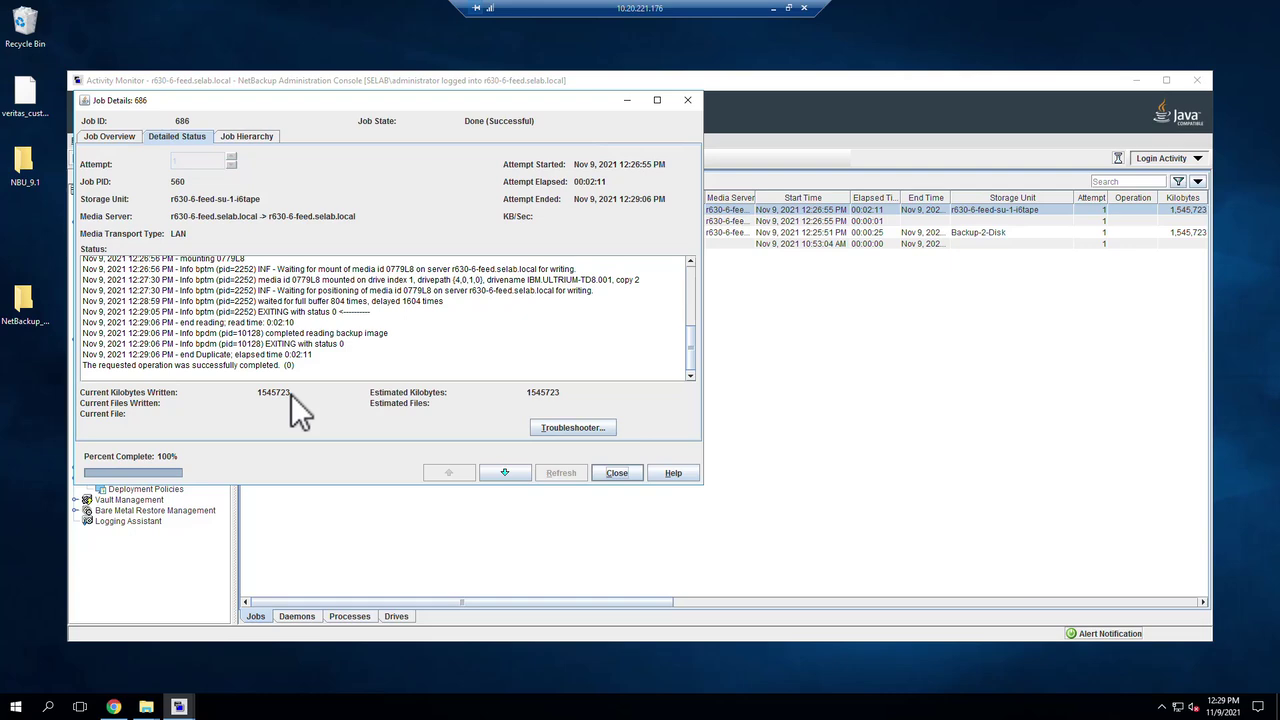
- Close the duplication job details, eject media volume 0779L8 from the robot, and confirm continuing the eject
click(620, 473)
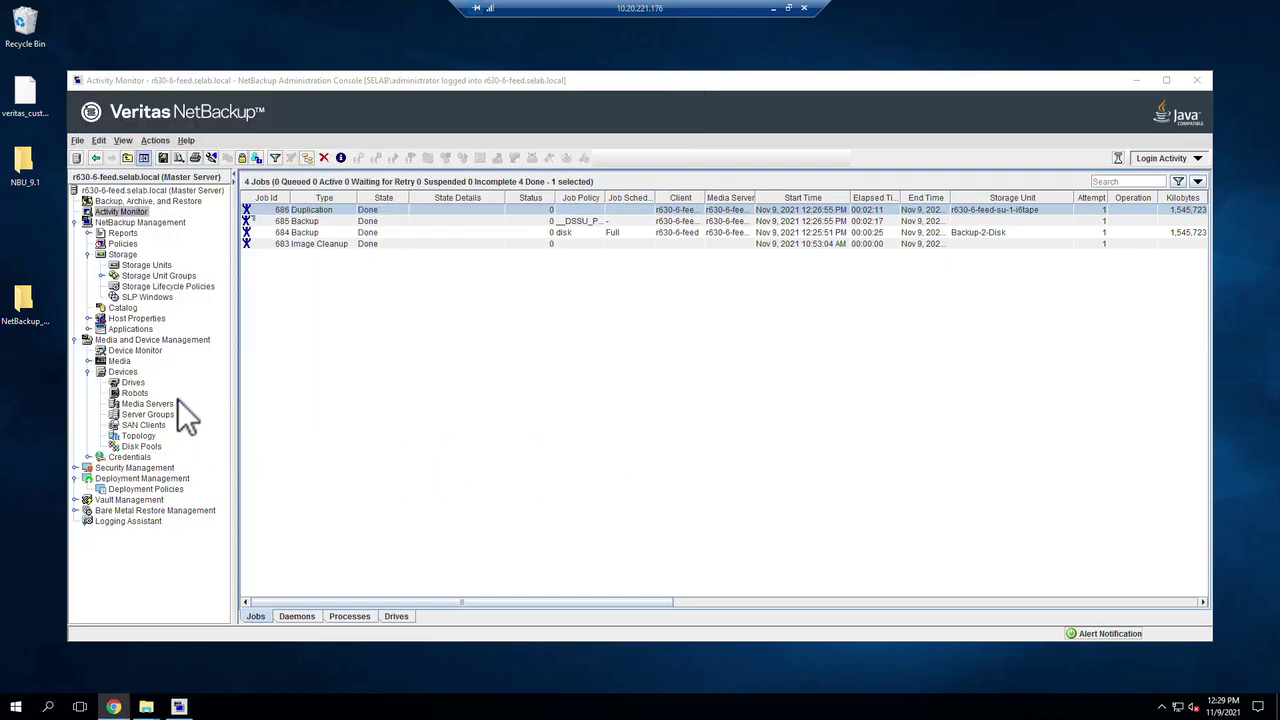
click(120, 361)
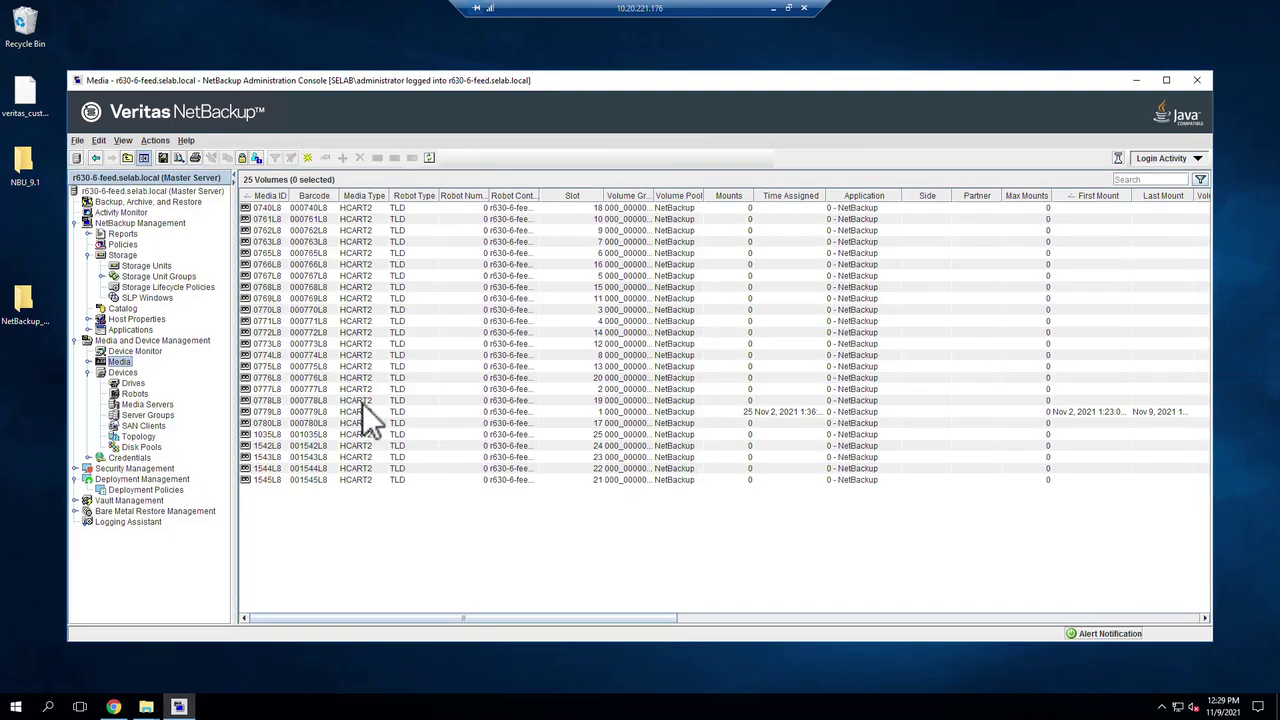
click(298, 413)
right_click(310, 409)
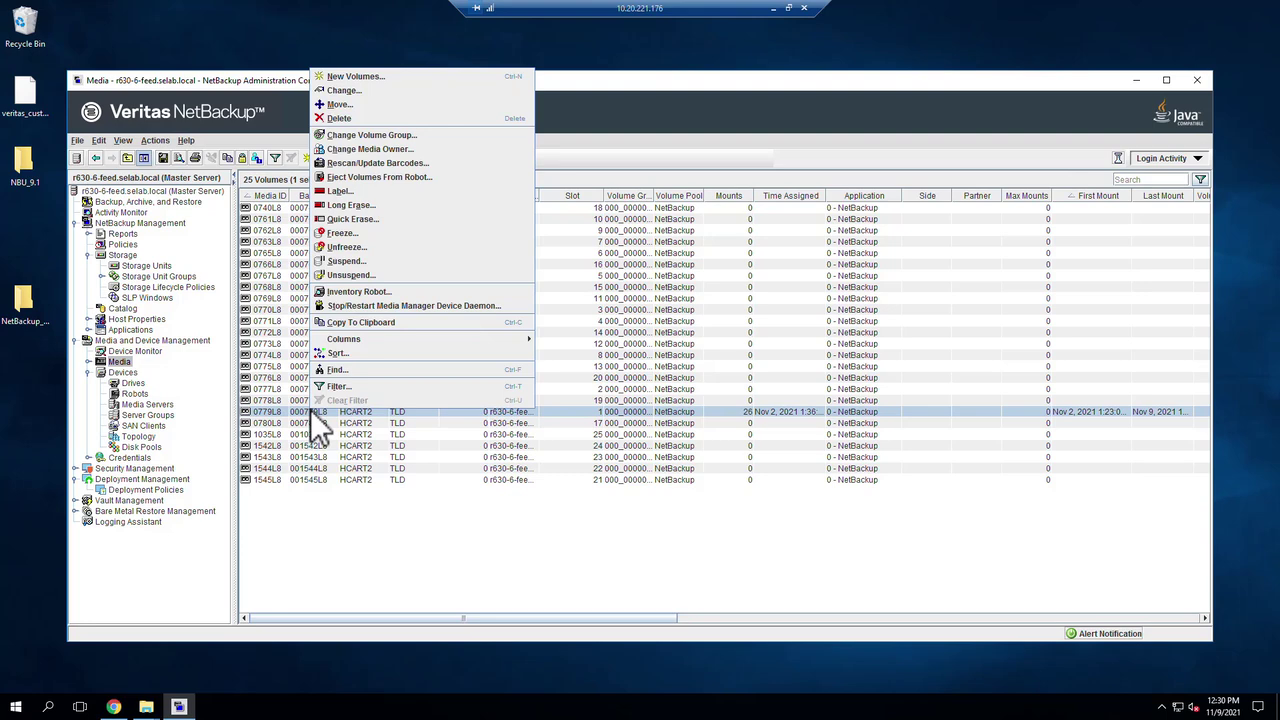
click(398, 178)
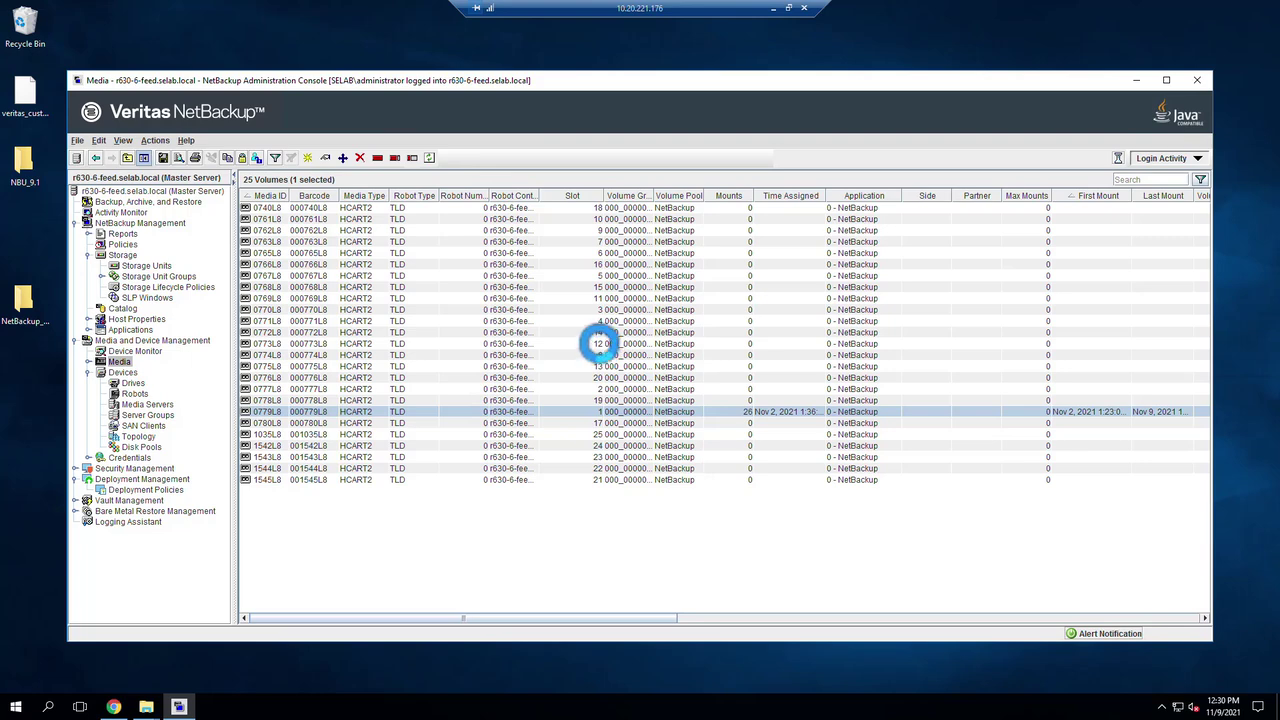
click(675, 565)
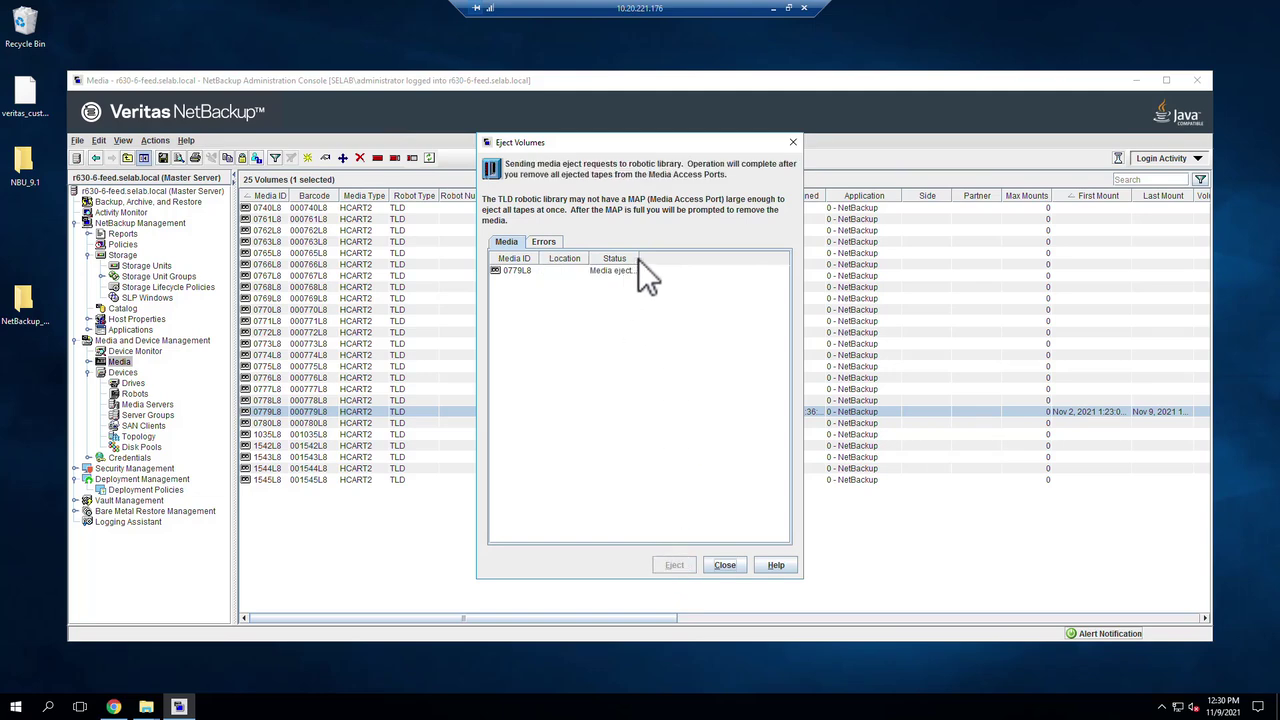
drag(639, 258, 692, 257)
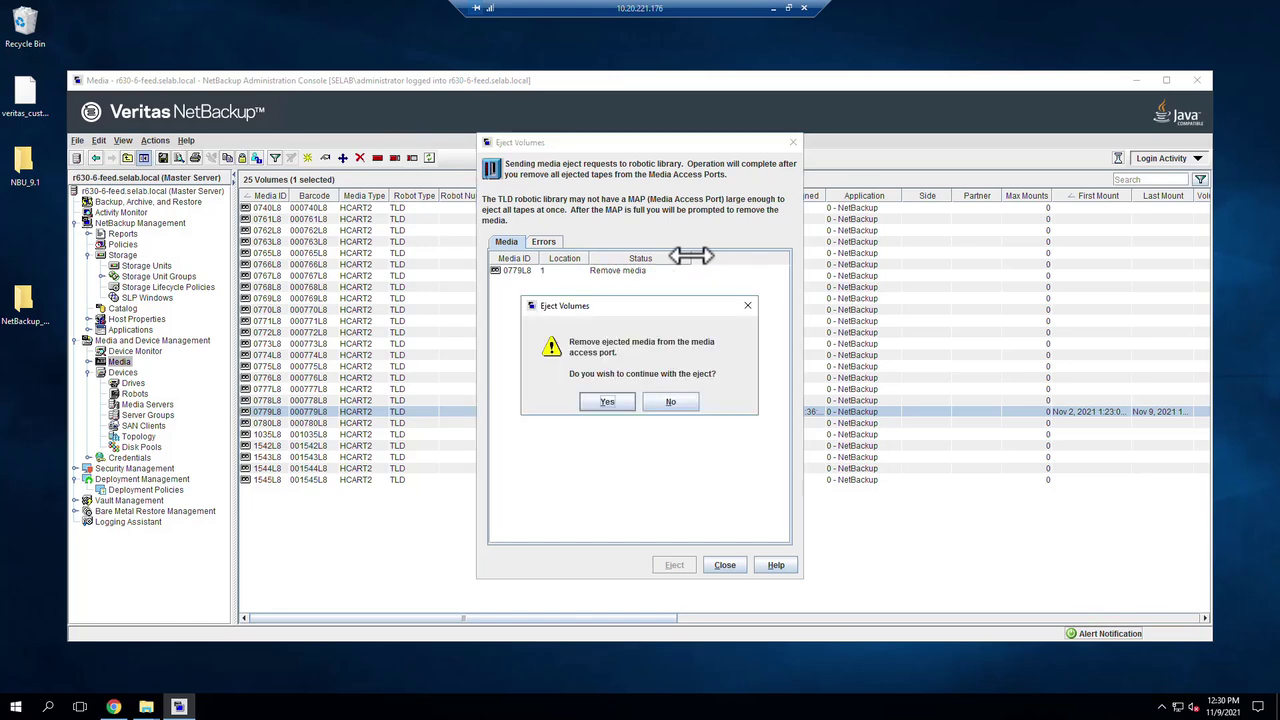
click(607, 402)
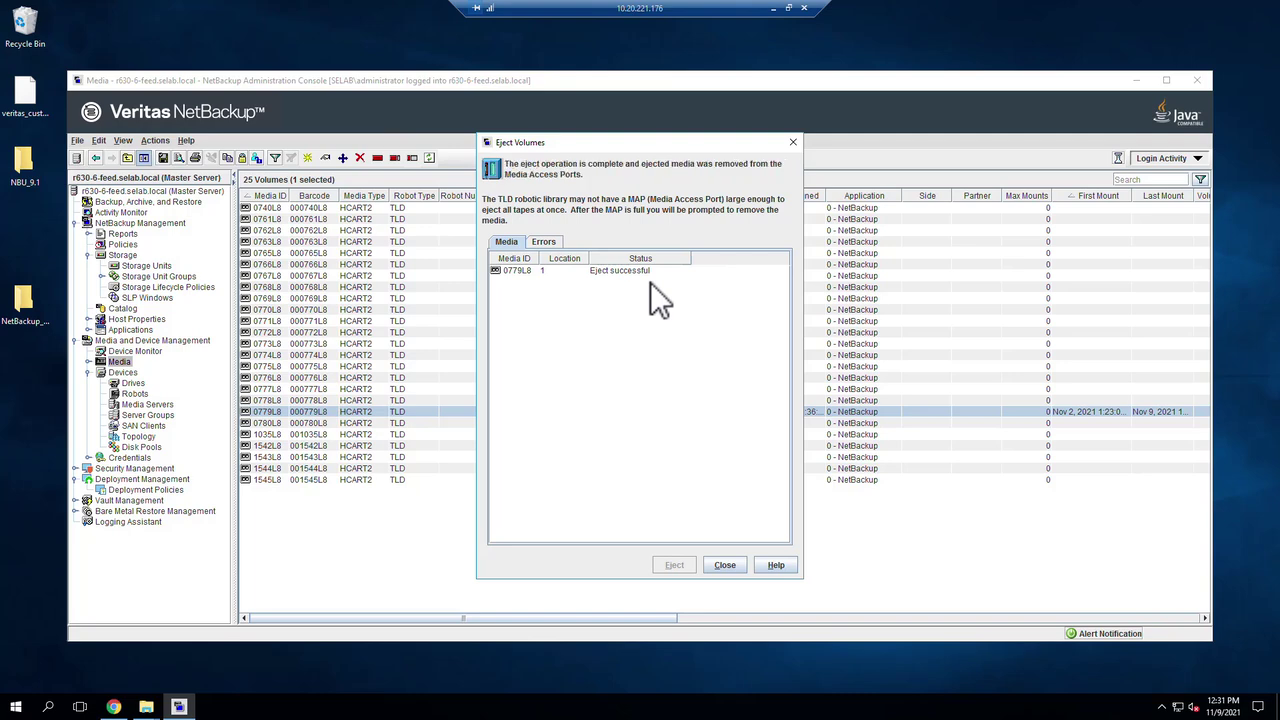
click(724, 565)
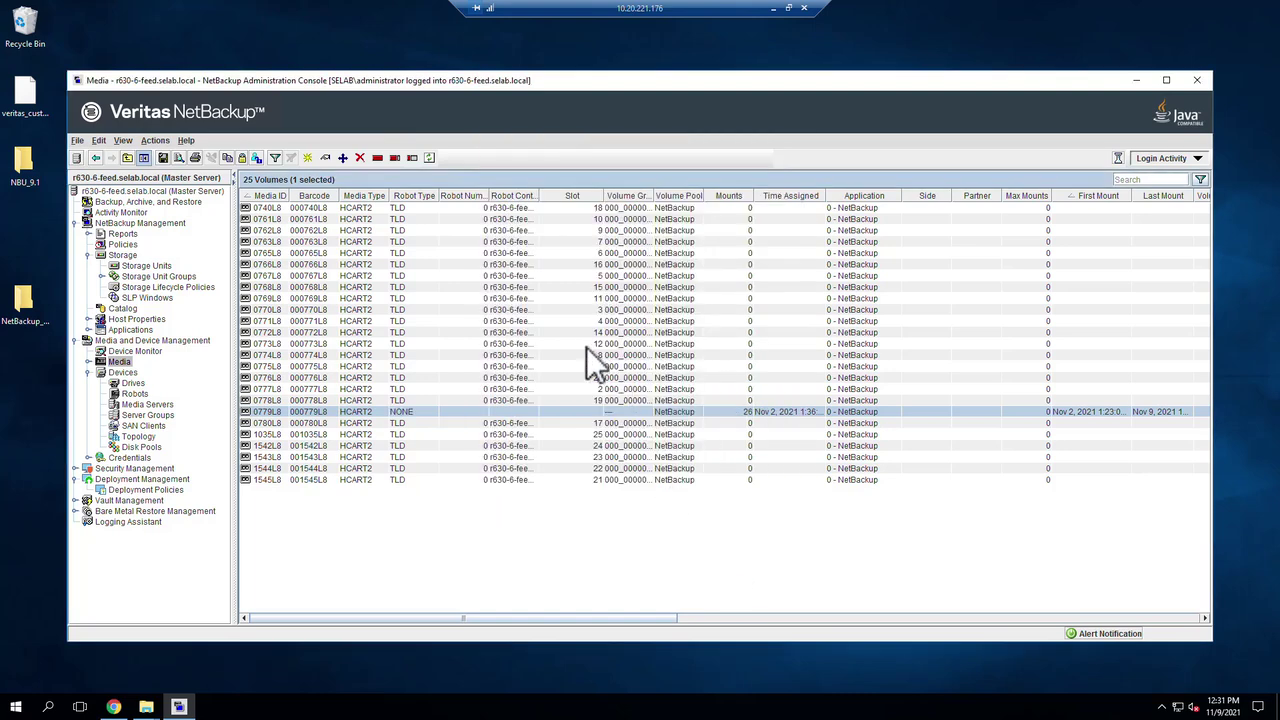
- Switch to Chrome and inspect the Scalar i6 library view to locate the slot holding the exported tape
click(113, 707)
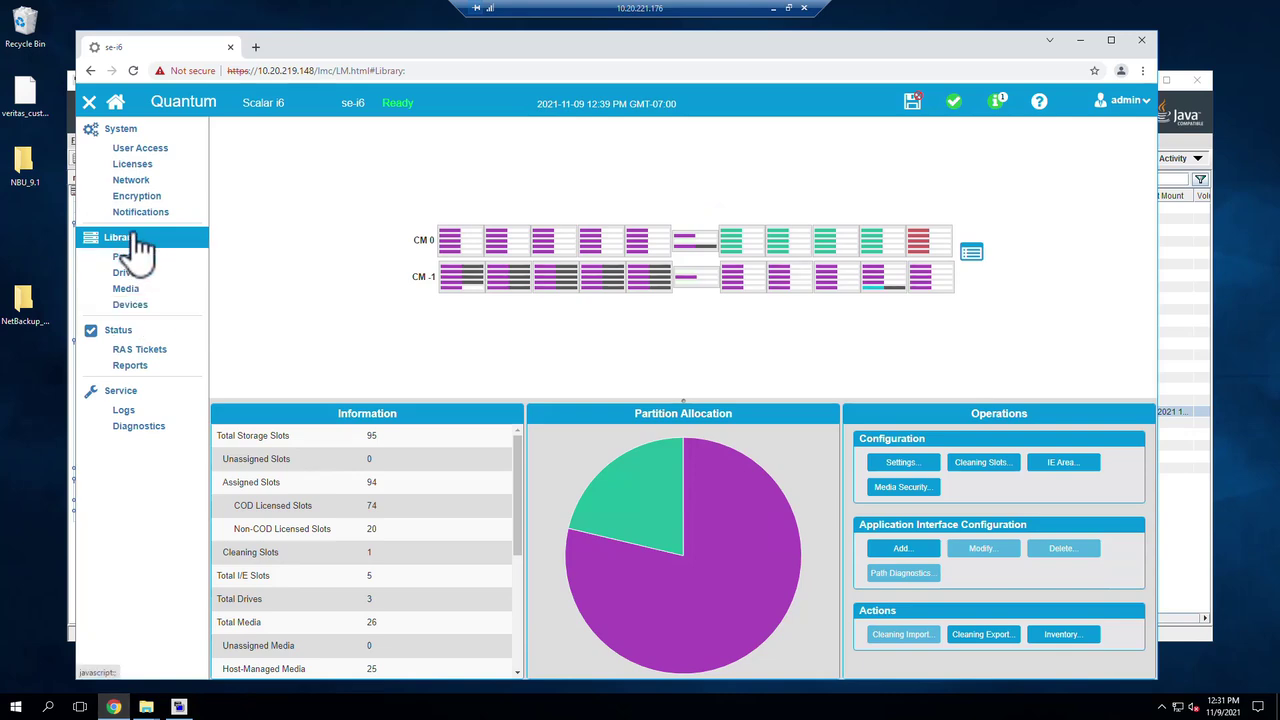
click(139, 241)
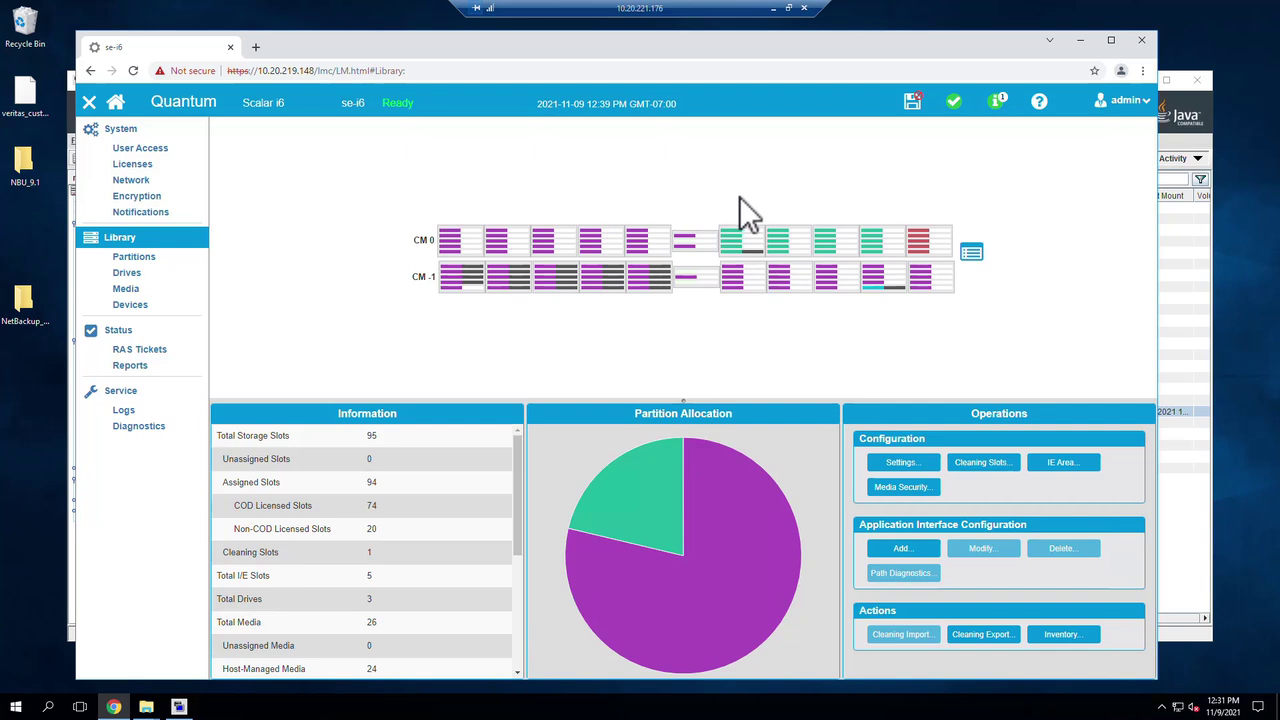
mouse_move(750, 253)
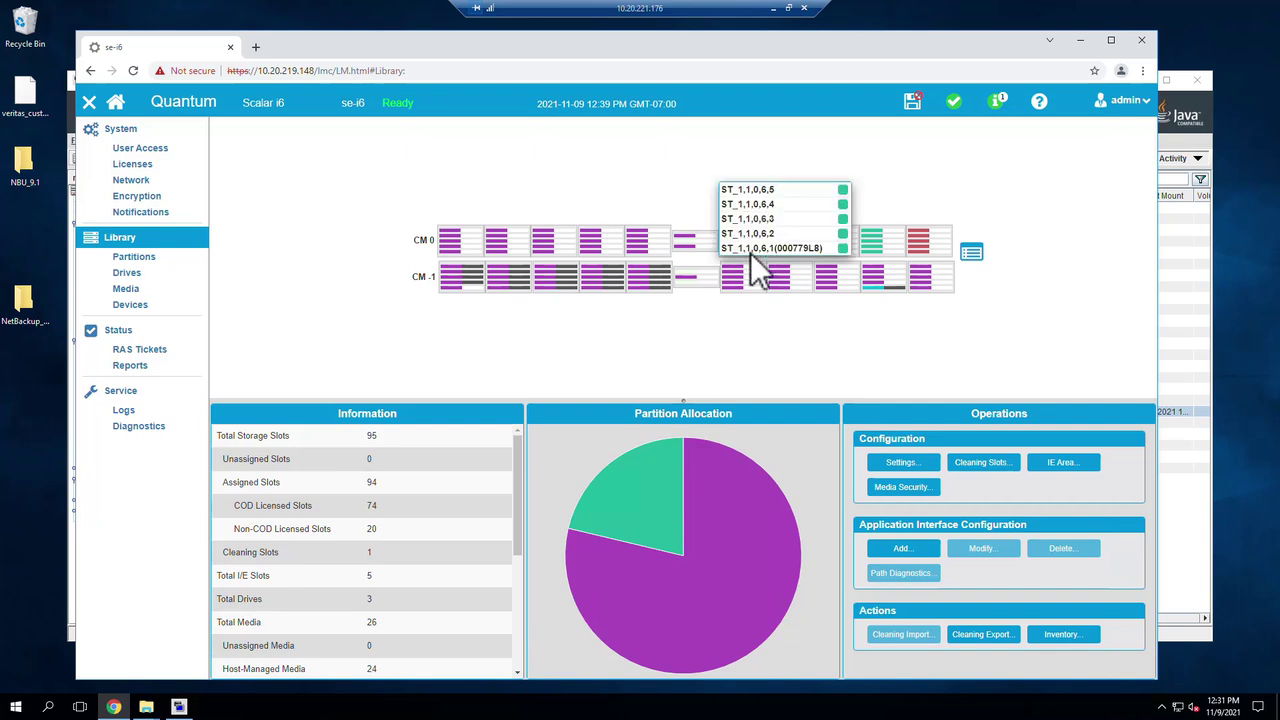
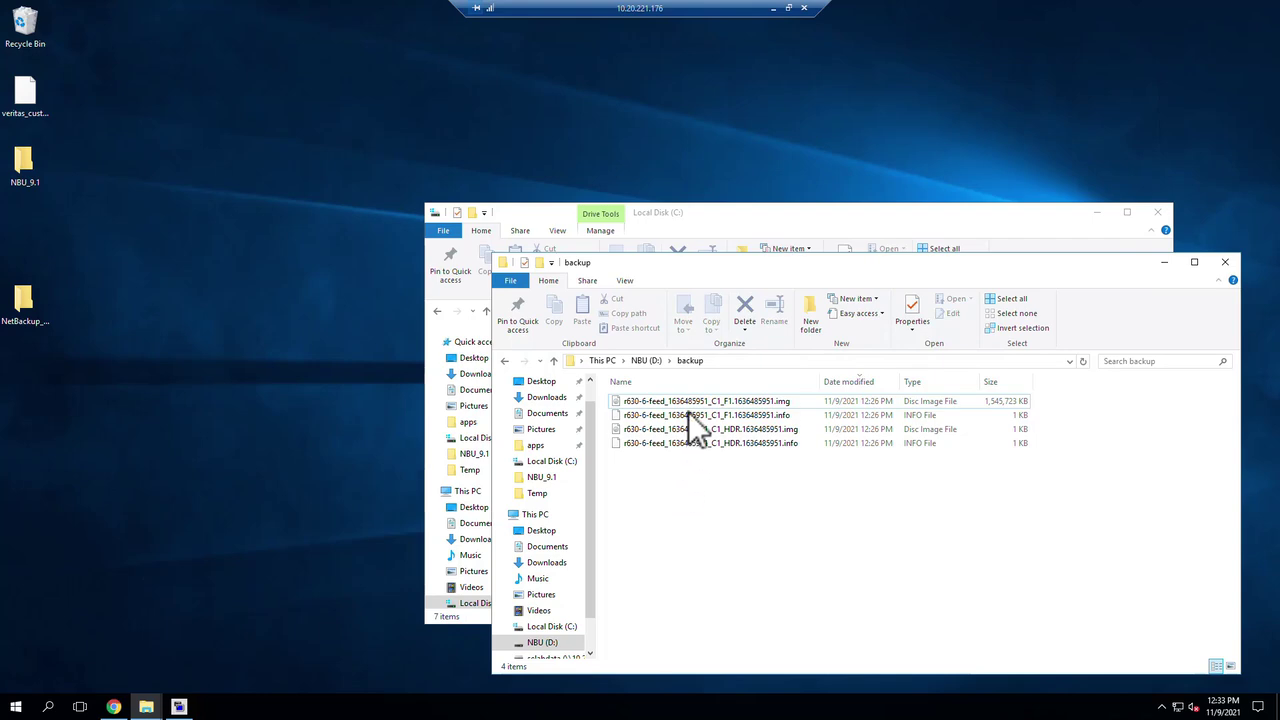
- Delete all four backup image and info files from the D:\backup folder in File Explorer
drag(682, 484, 698, 381)
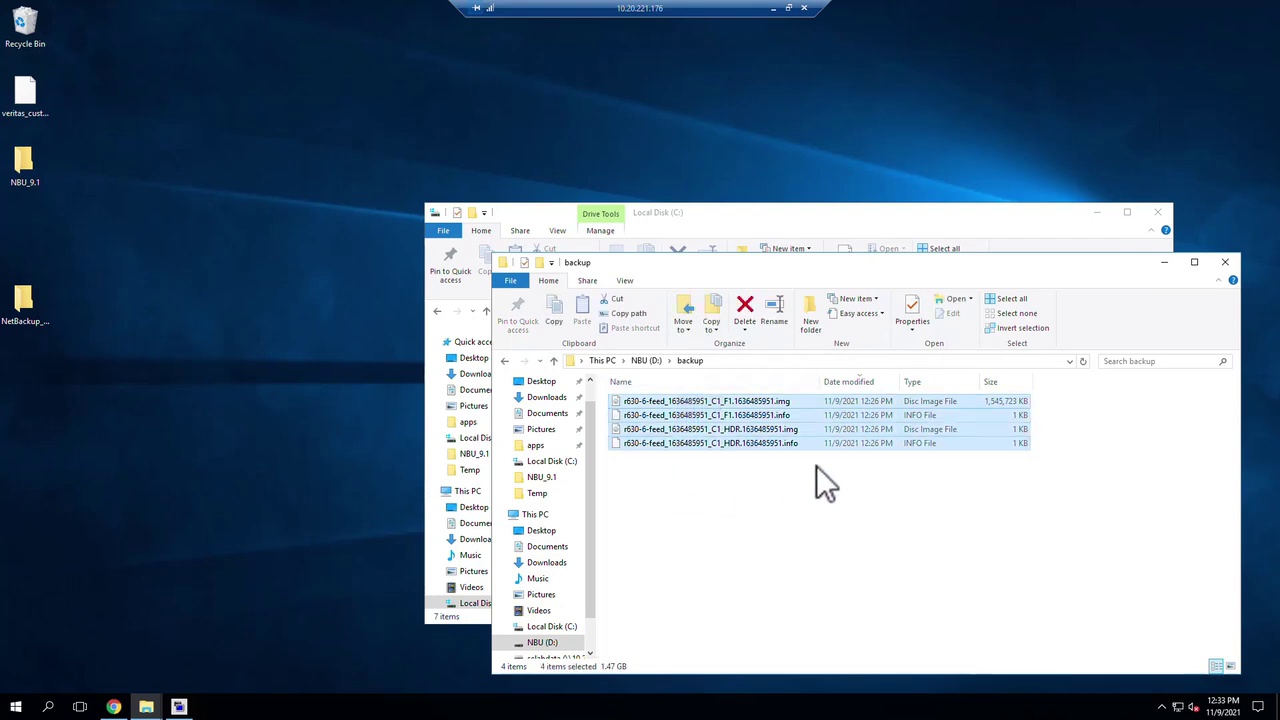
key(Delete)
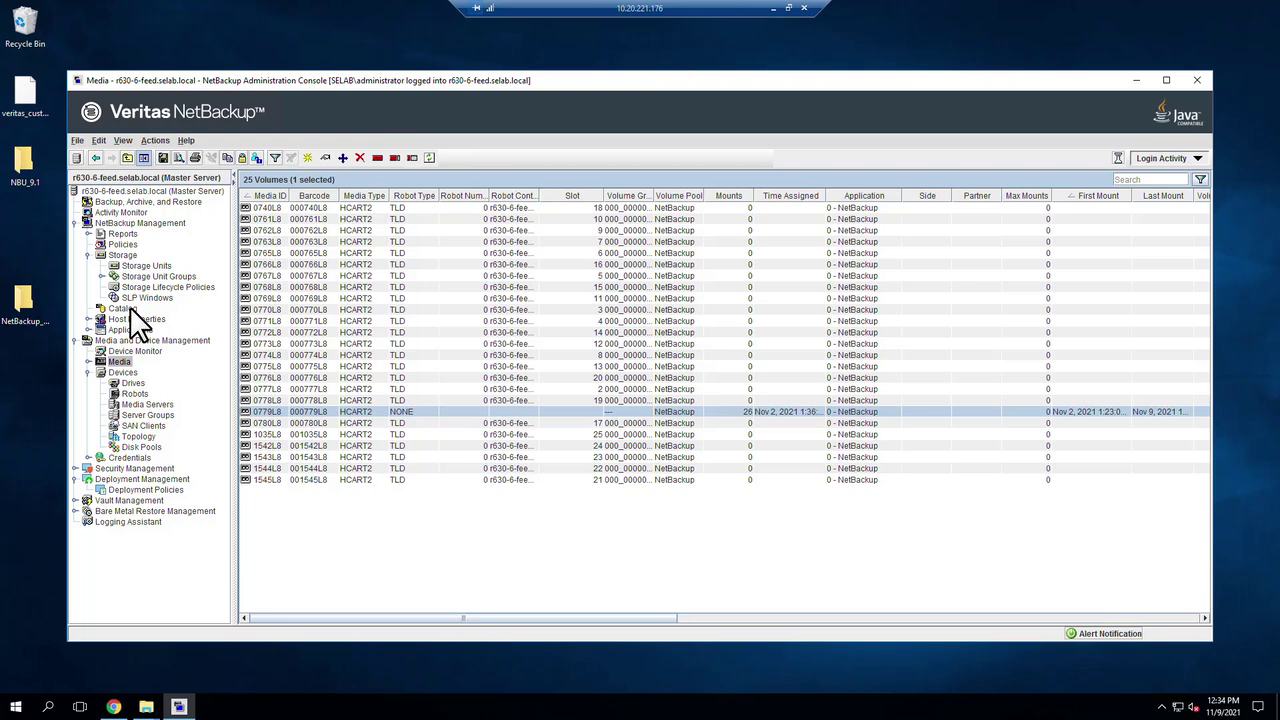
- Search the NetBackup catalog for Copy 2 images and set the found tape image as the primary copy
click(131, 308)
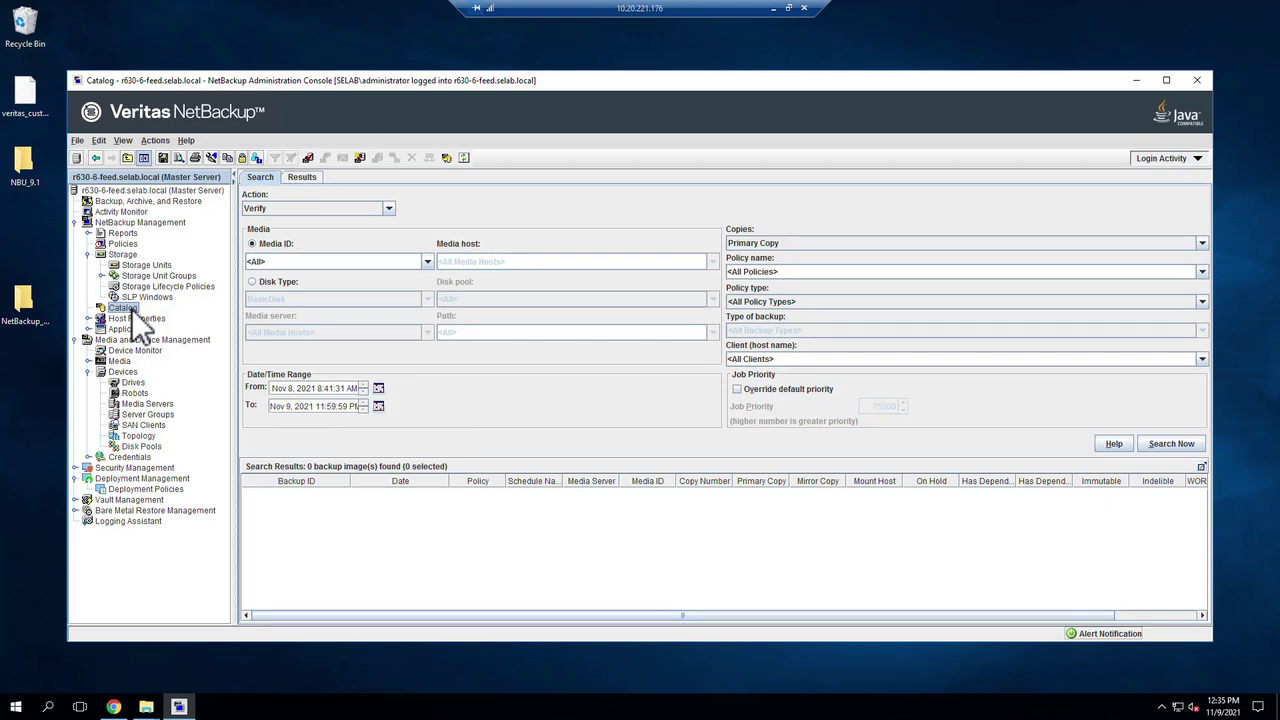
click(802, 242)
click(755, 281)
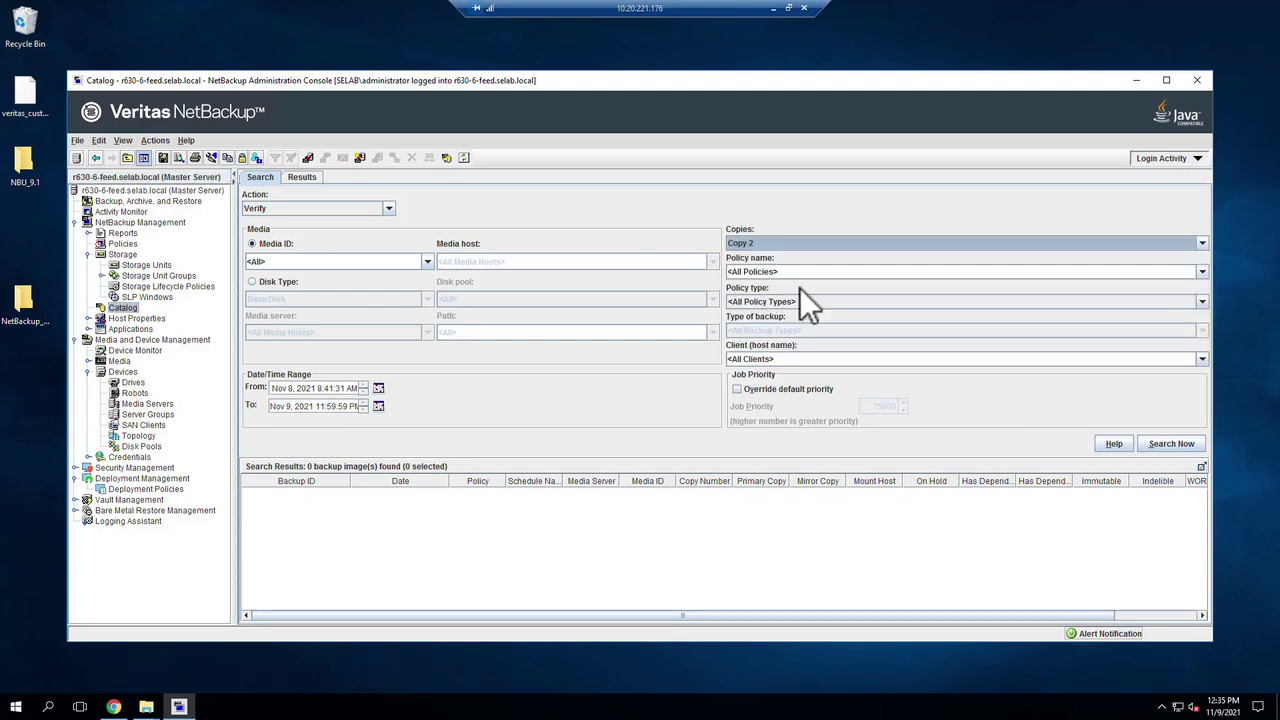
click(1167, 442)
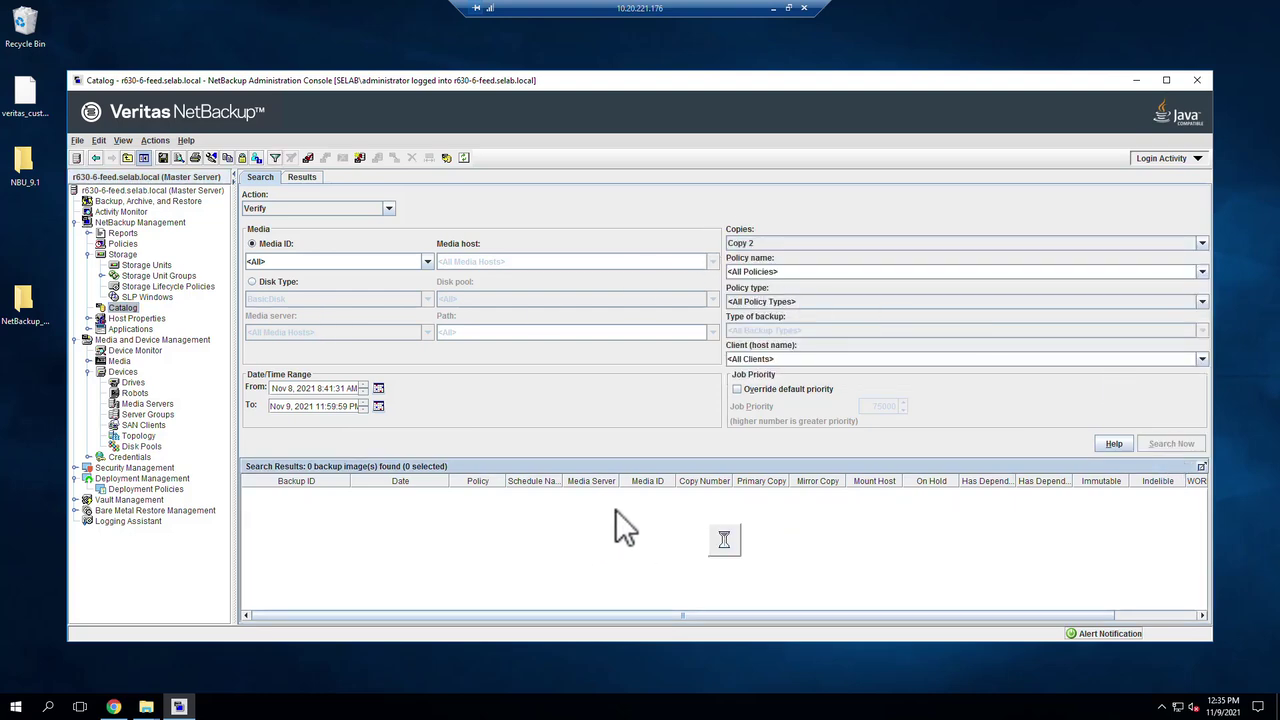
click(636, 494)
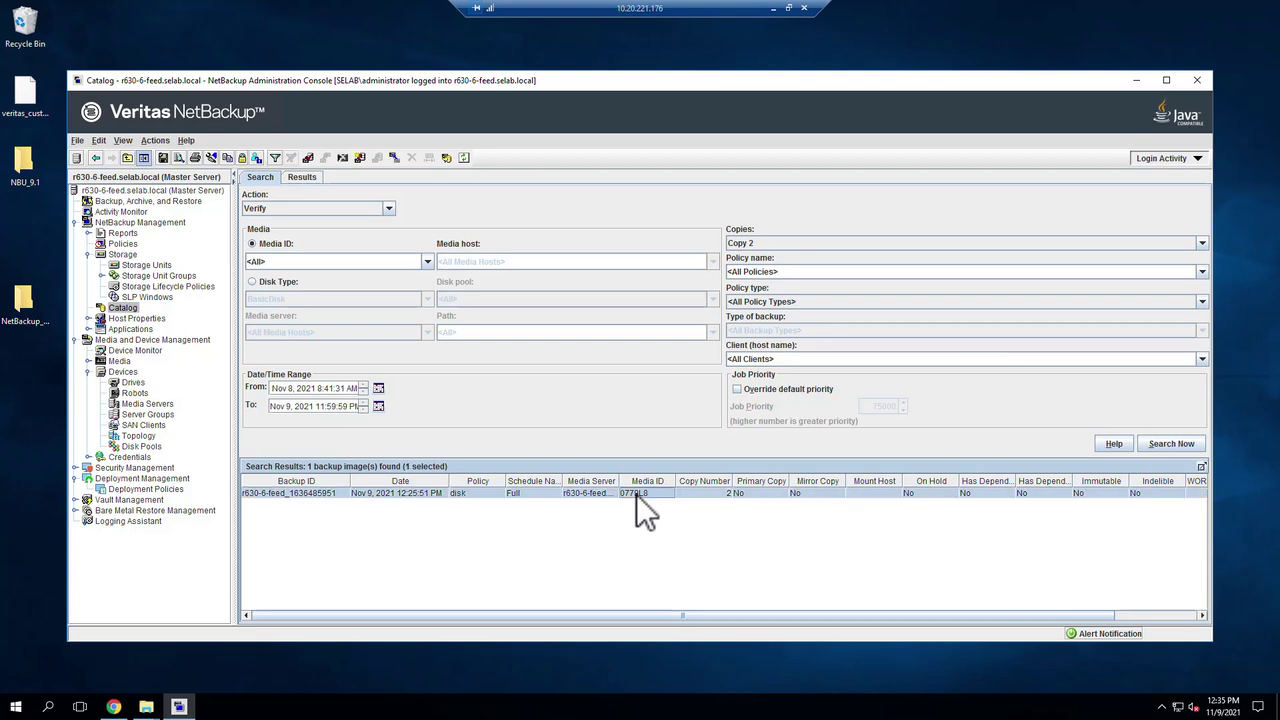
right_click(636, 494)
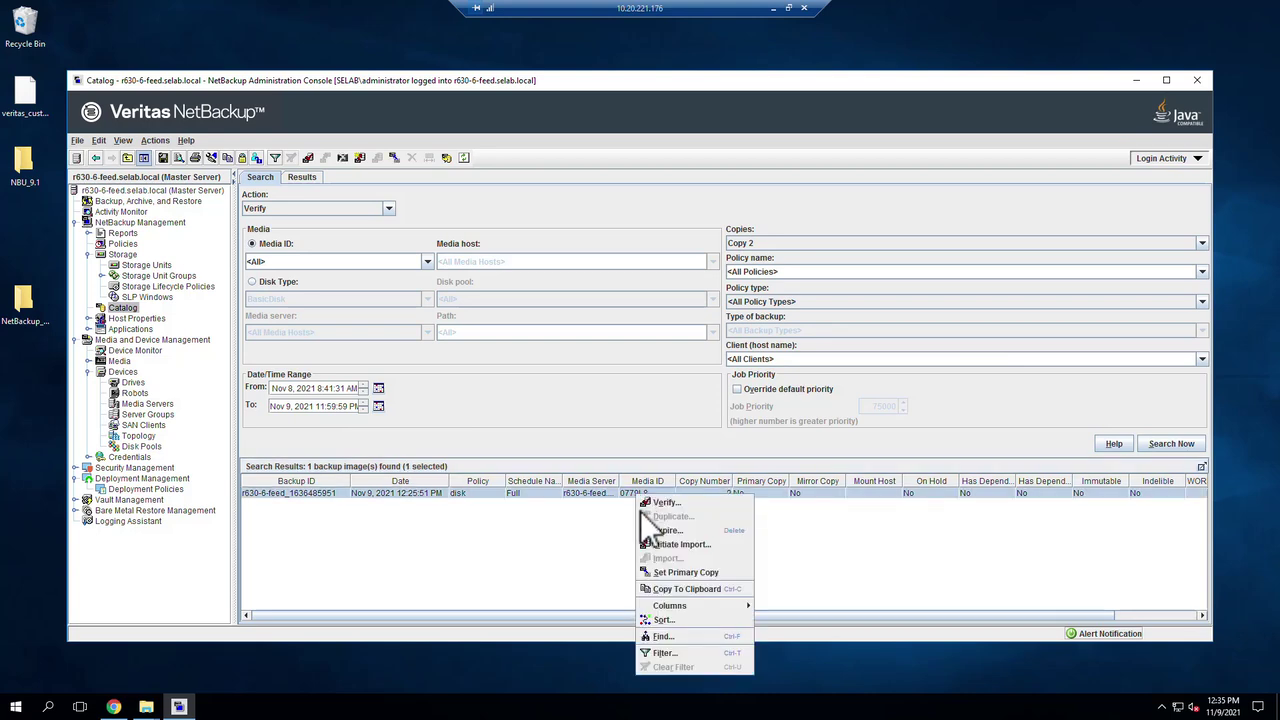
click(670, 574)
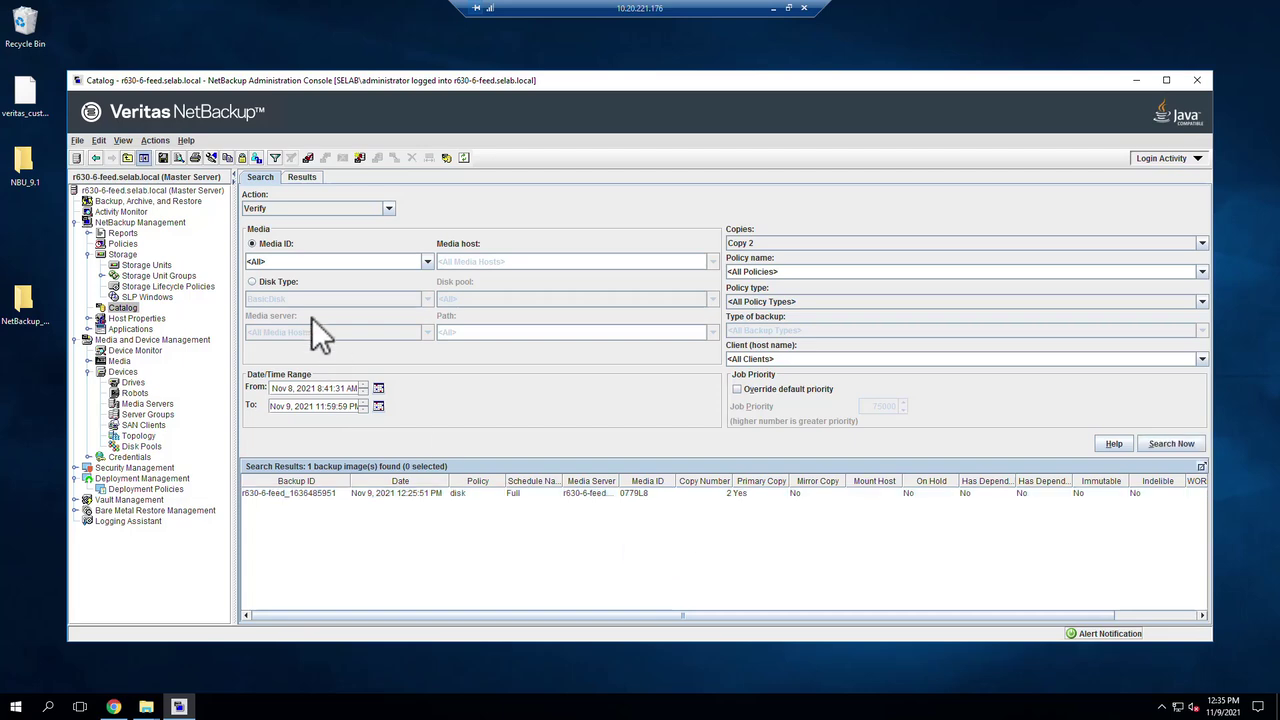
- Browse the backups available for restore, mark the C directory, and preview the media required
click(121, 201)
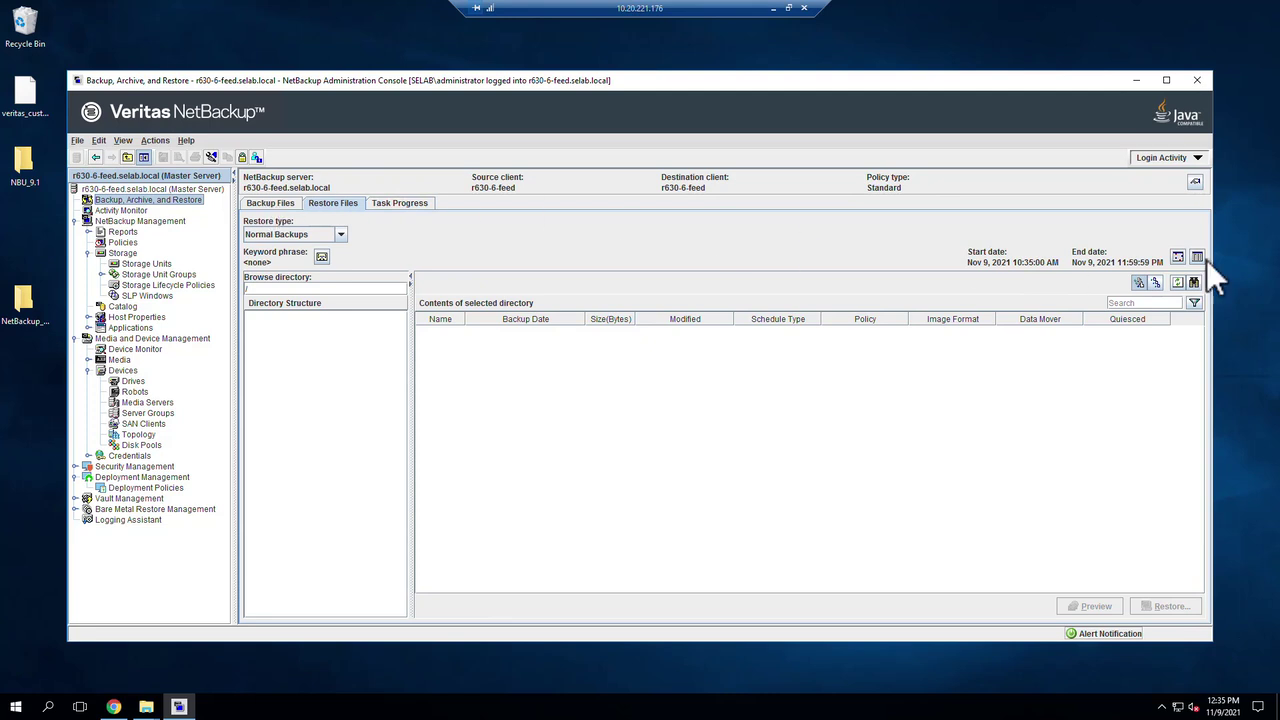
click(1140, 282)
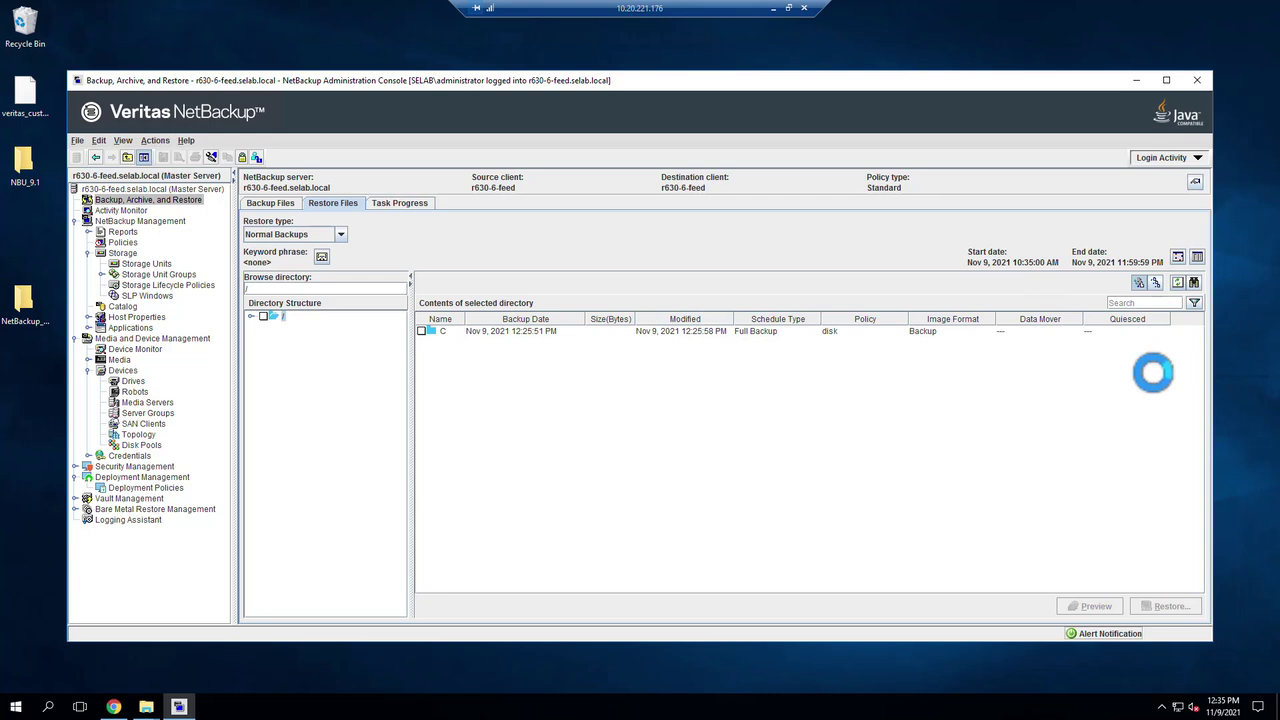
click(421, 331)
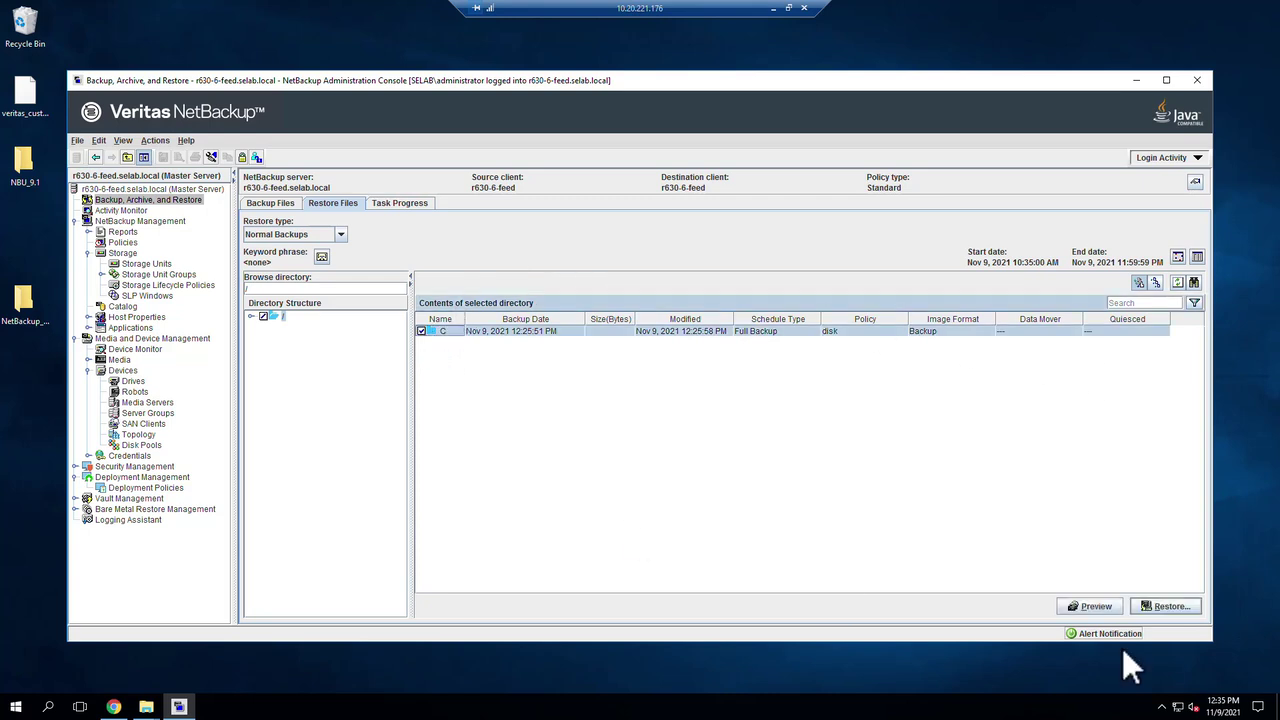
click(1091, 605)
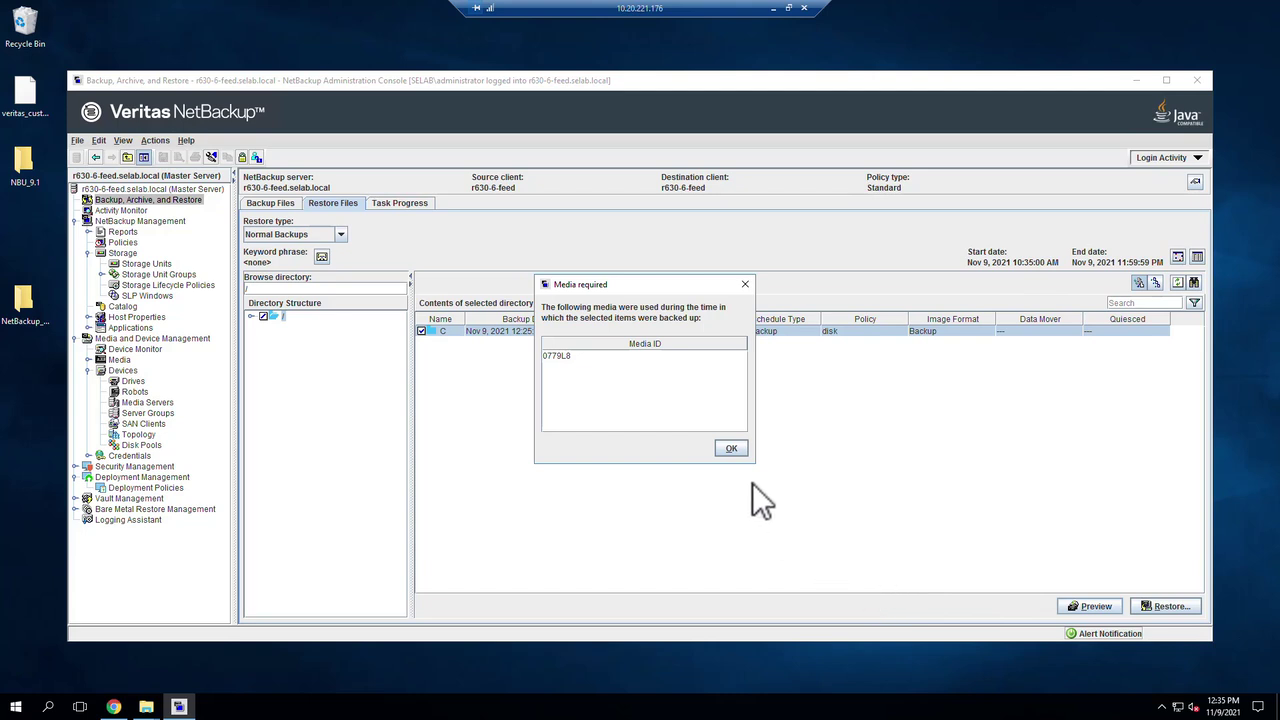
click(731, 450)
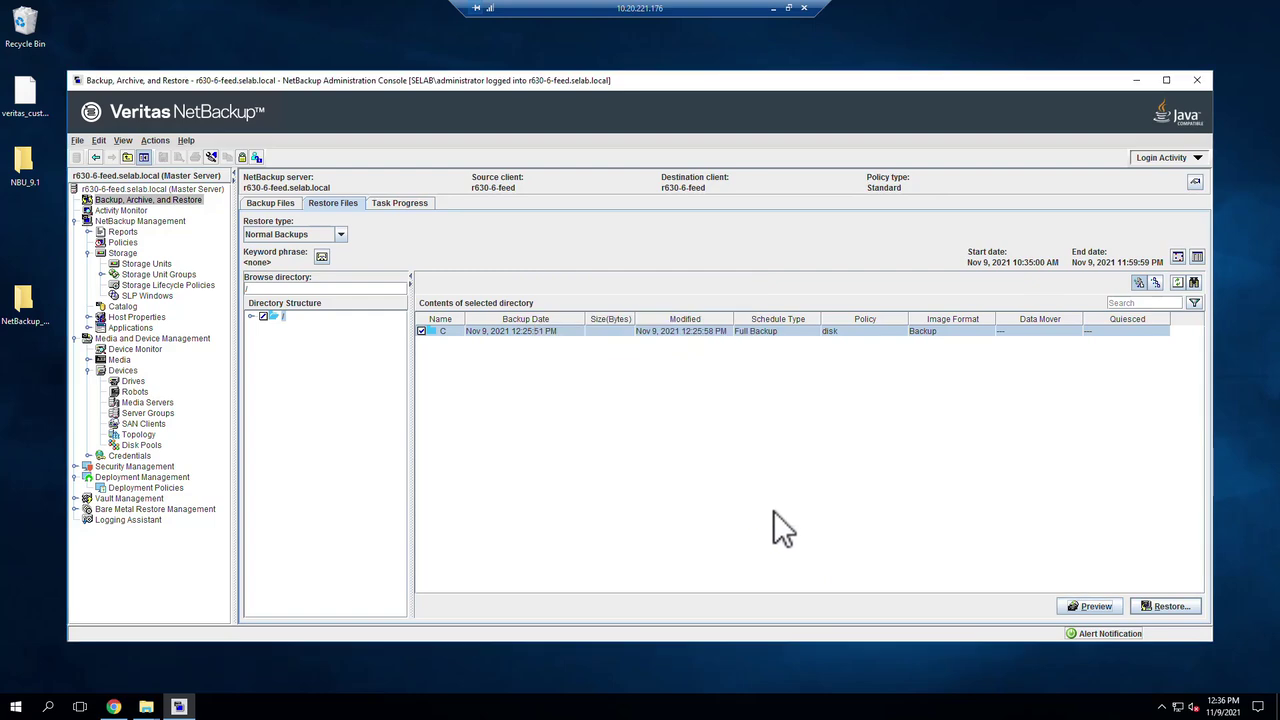
- Start restoring the marked C directory to its original location and decline viewing the restore progress
click(1177, 609)
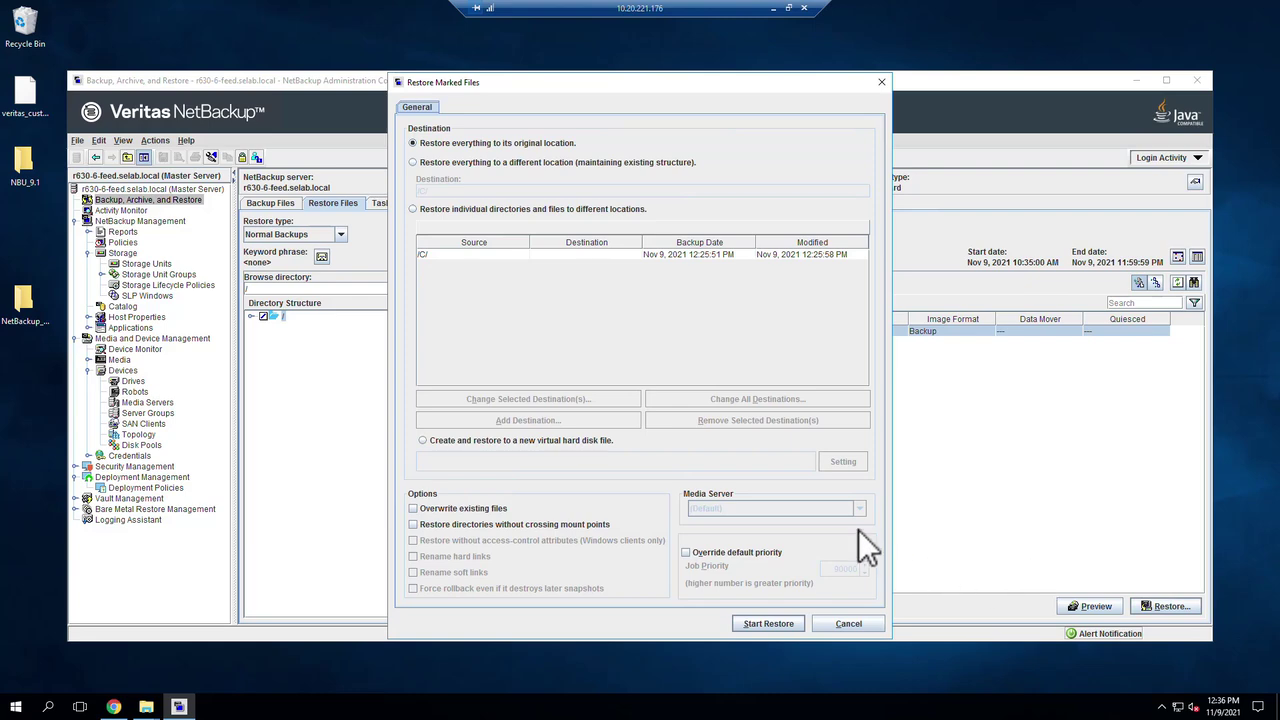
click(770, 625)
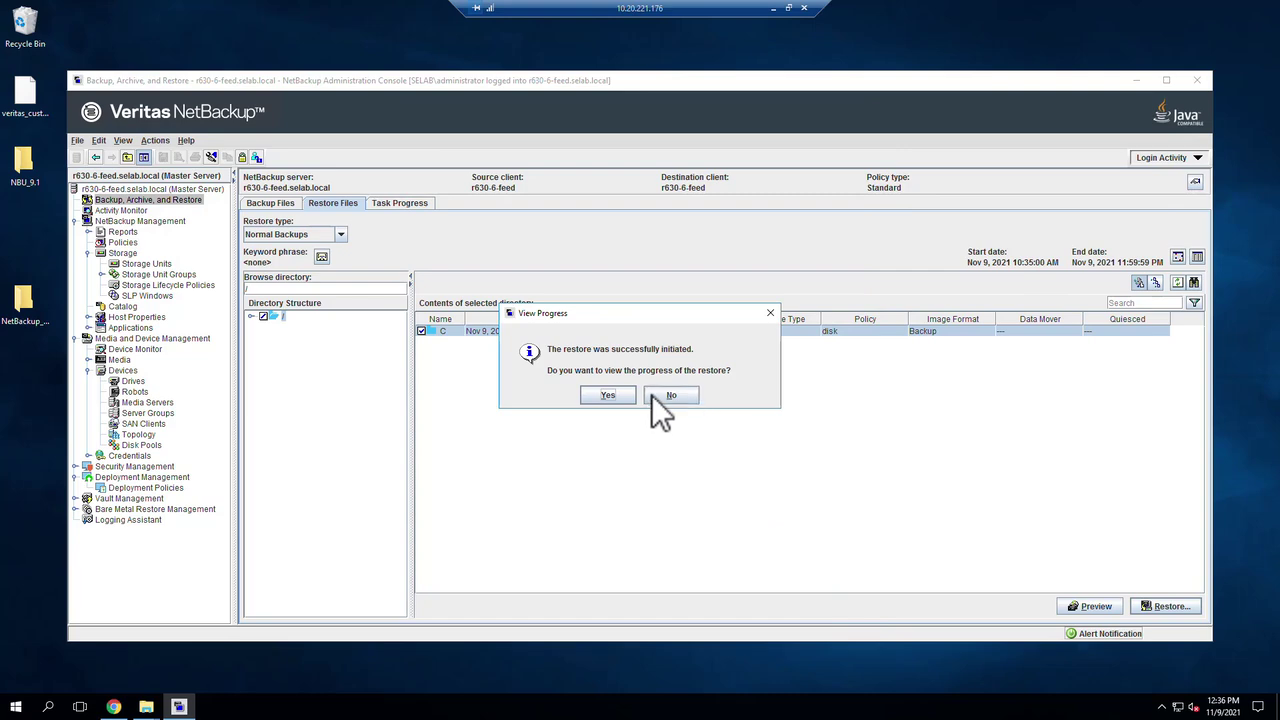
click(668, 395)
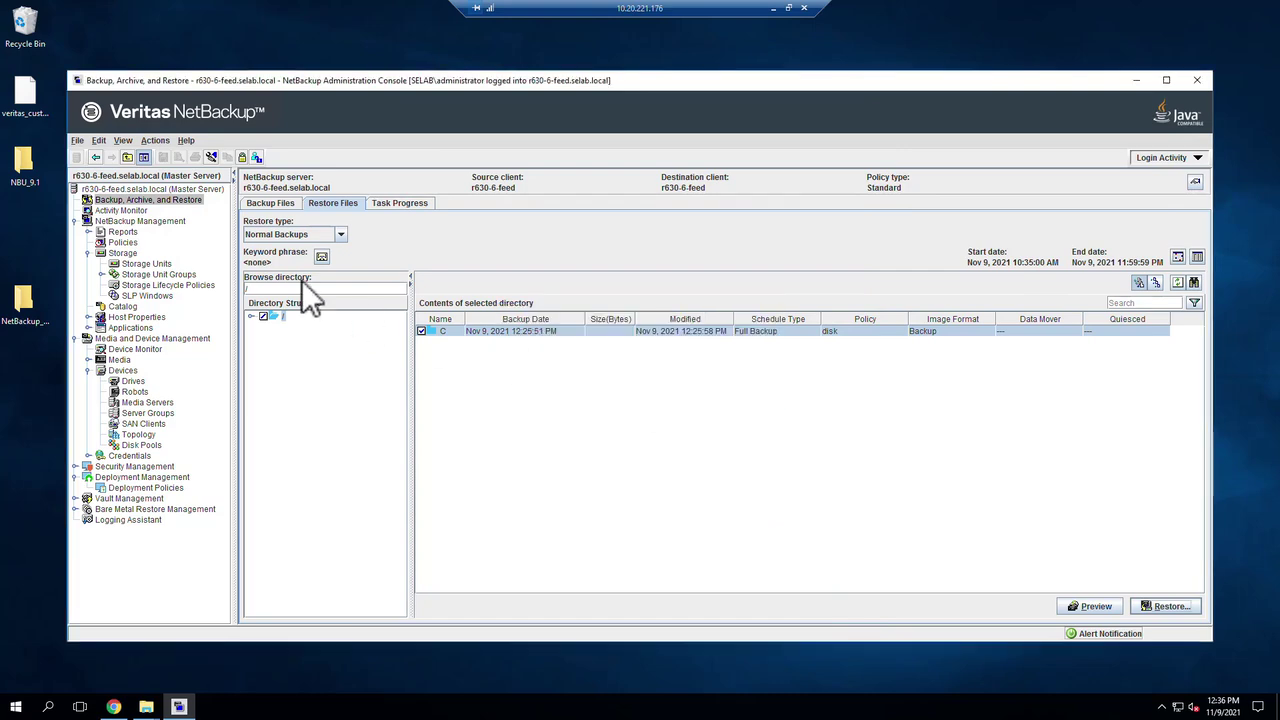
- Examine the restore job's detailed status in the Activity Monitor, including the entries about the pending media request
click(128, 212)
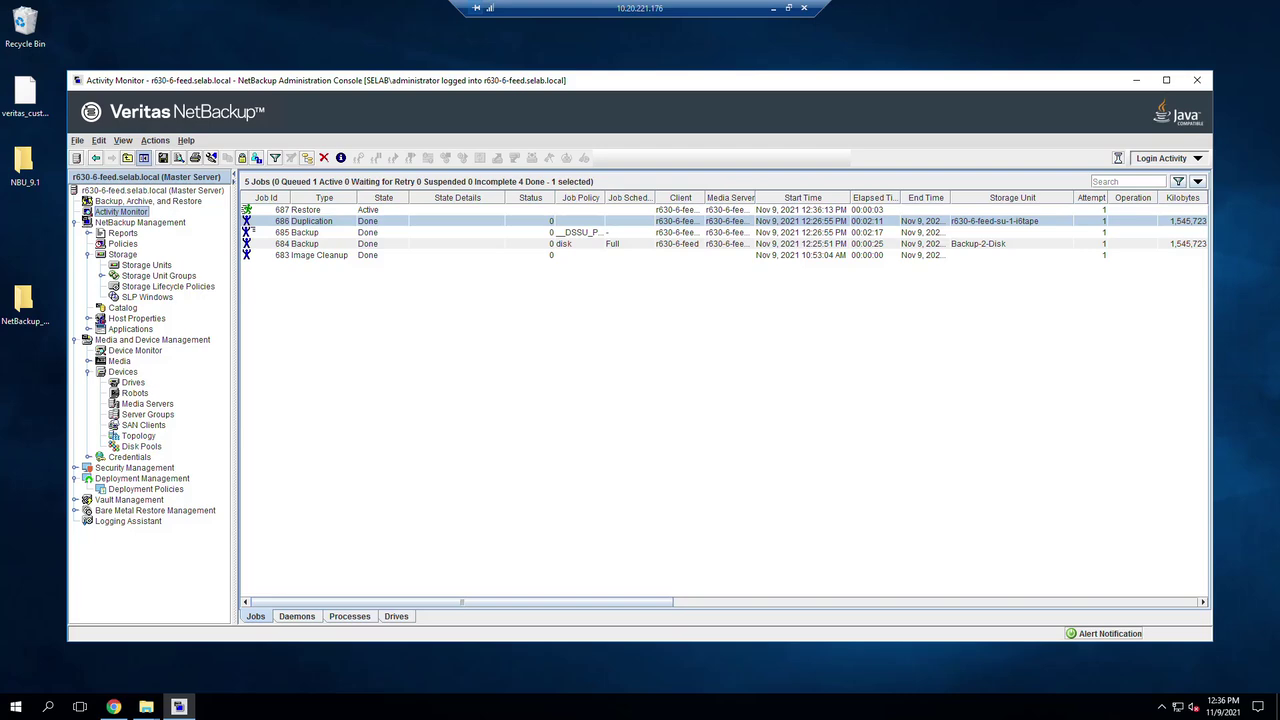
double_click(300, 209)
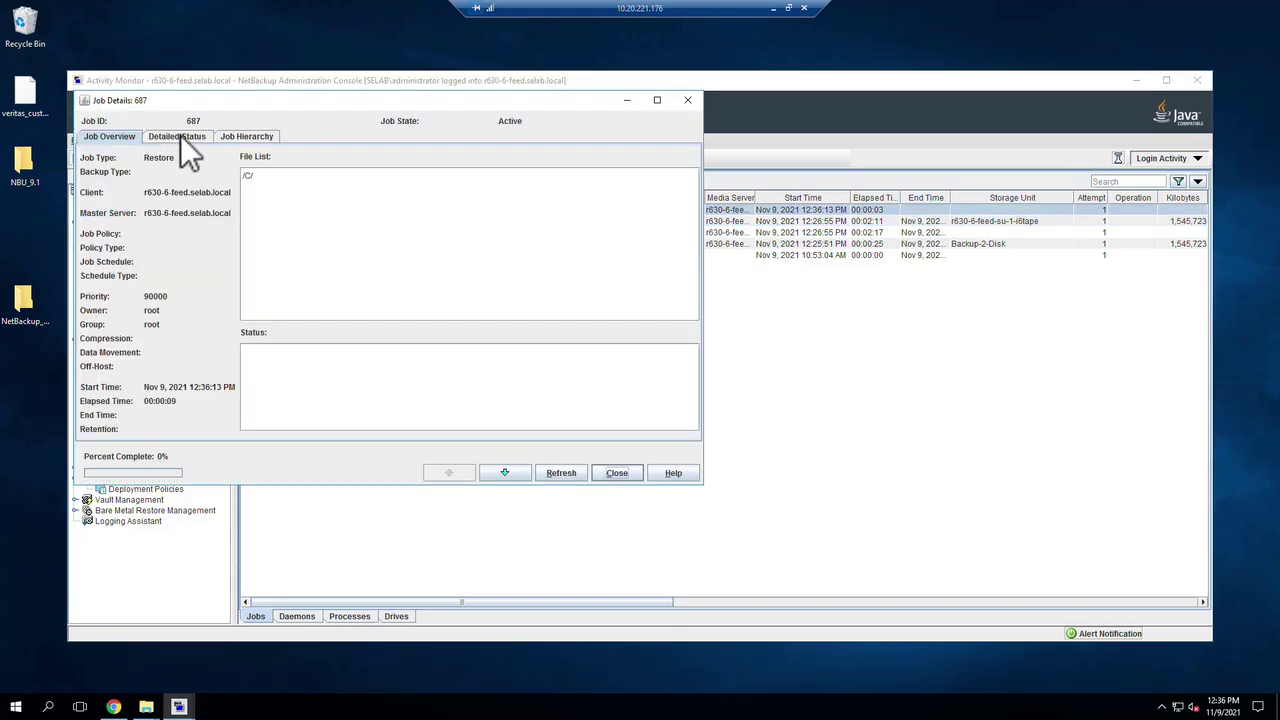
click(180, 135)
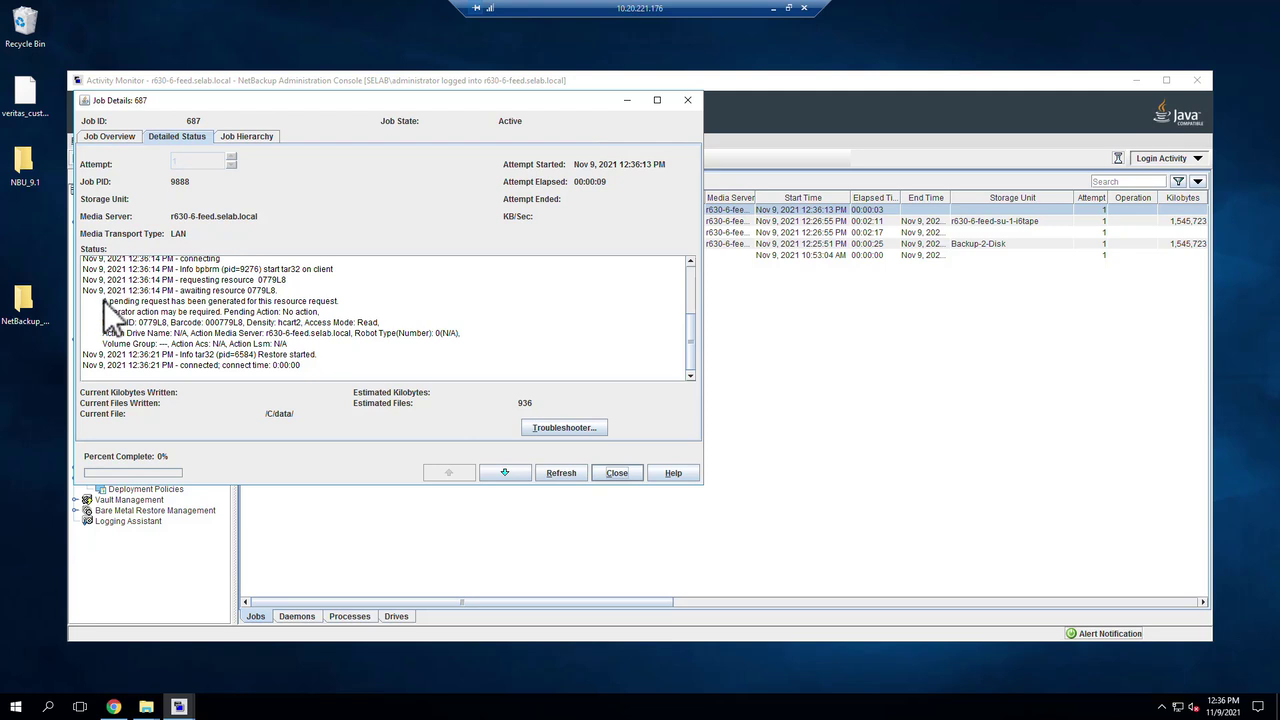
drag(103, 300, 216, 309)
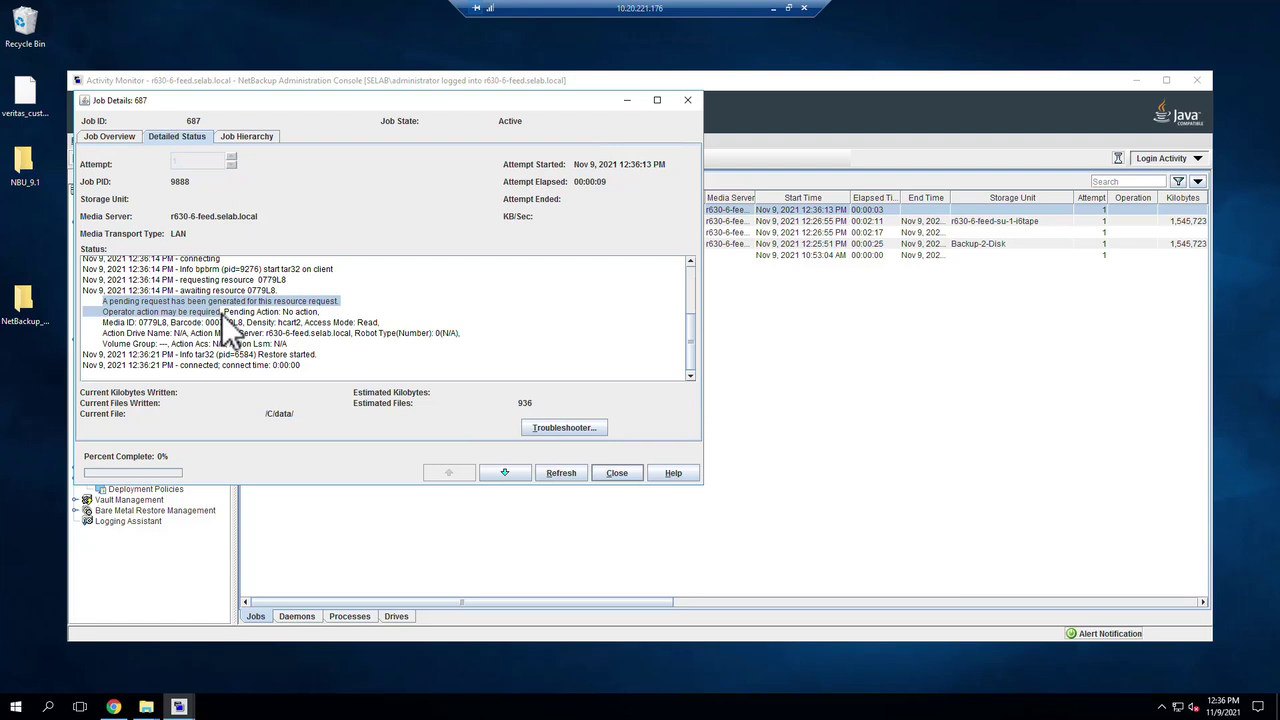
click(493, 360)
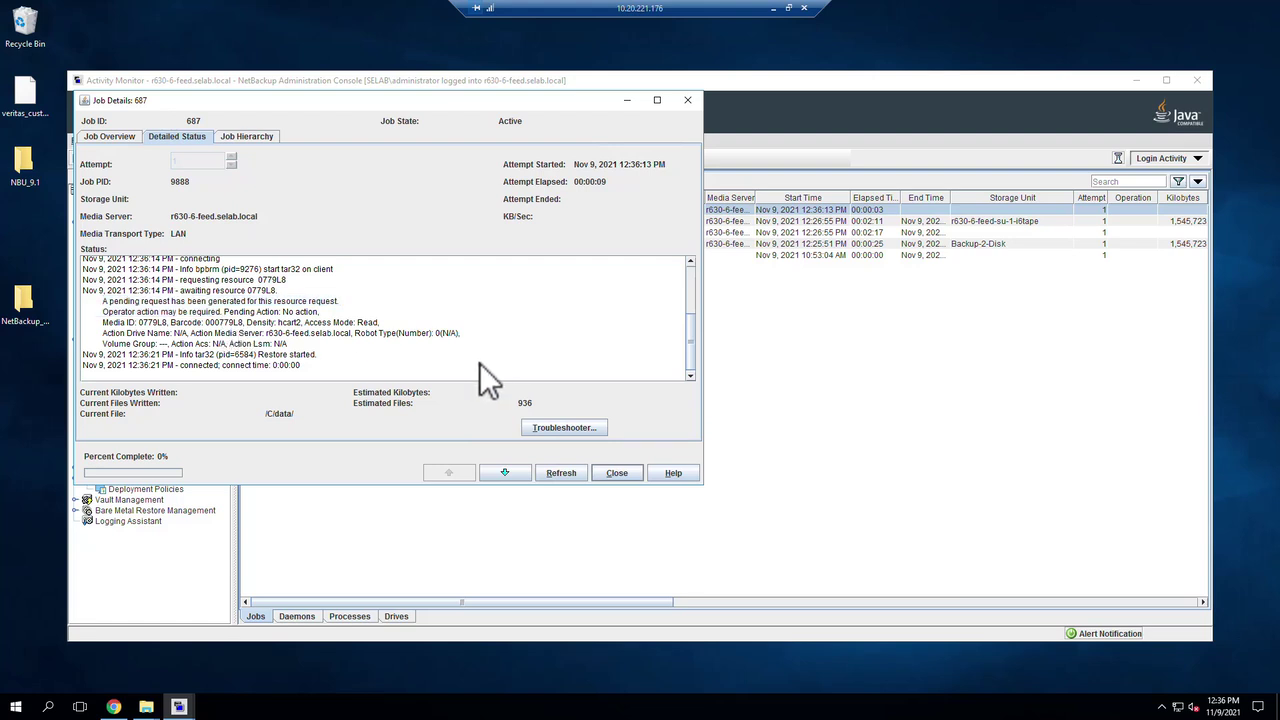
scroll(479, 362, down, 1)
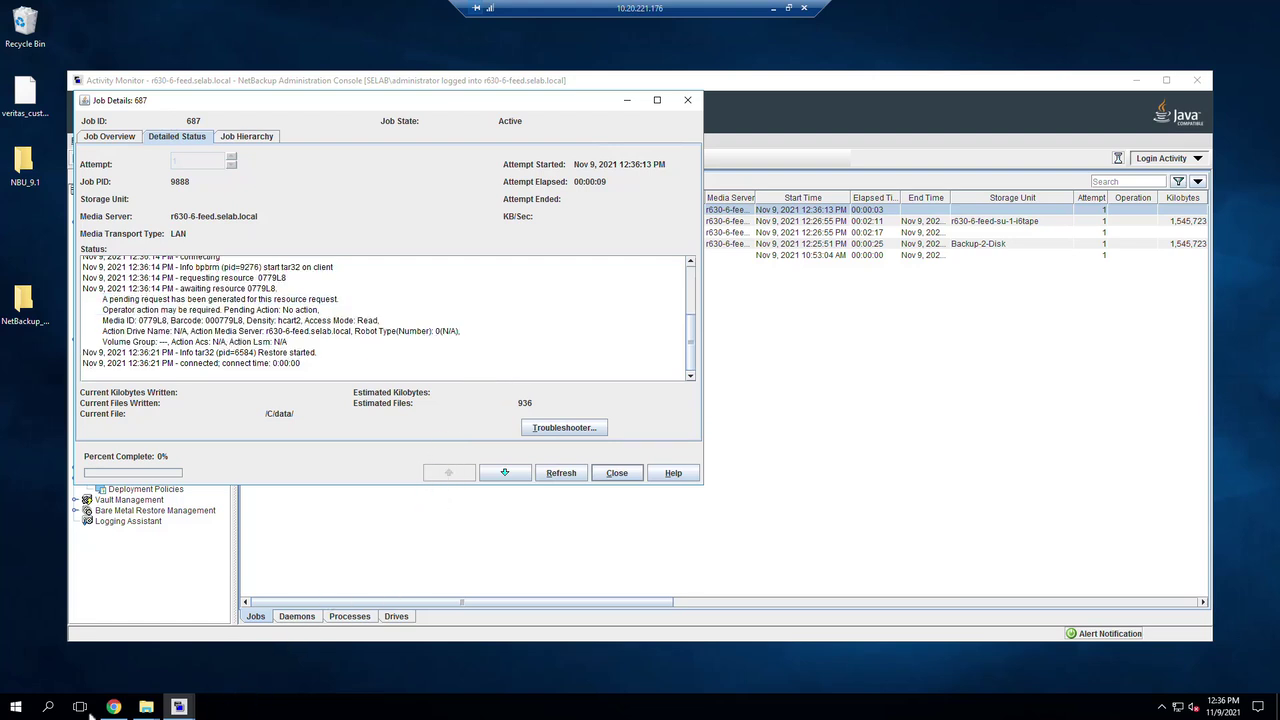
- Switch to the Scalar i6 library web console in Chrome and open the media export for the Active Vault partition
click(113, 707)
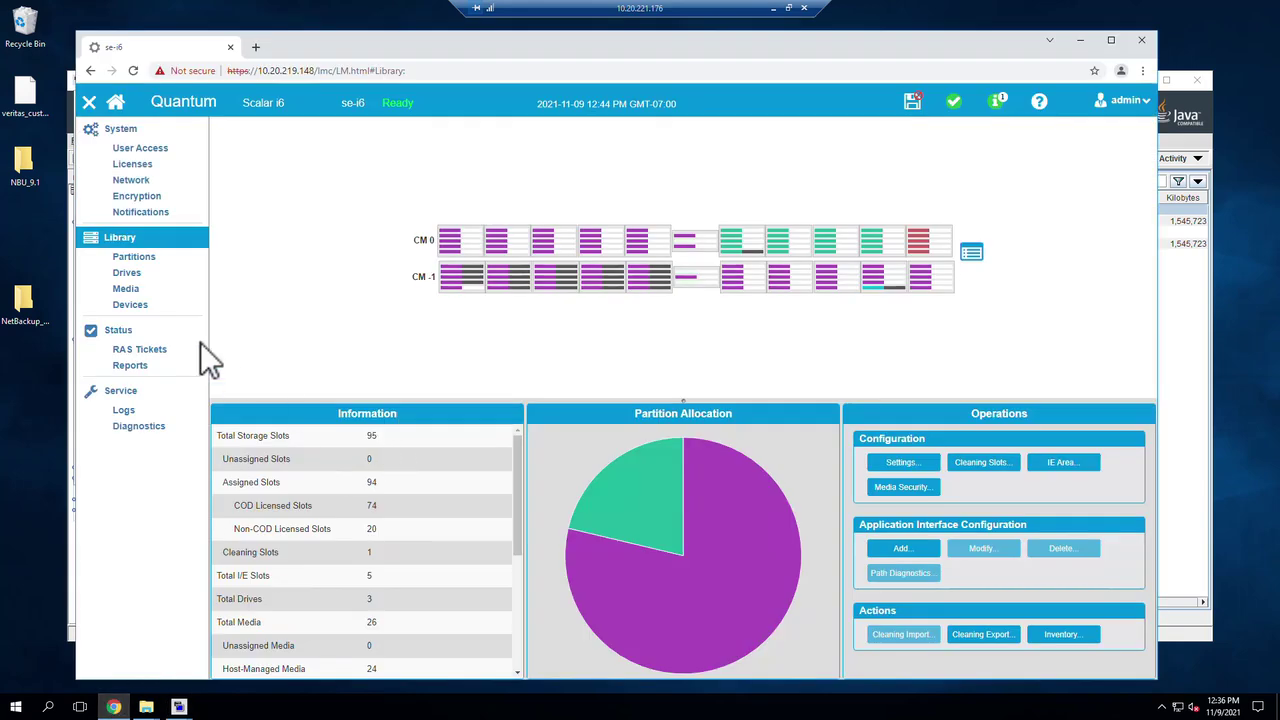
click(134, 257)
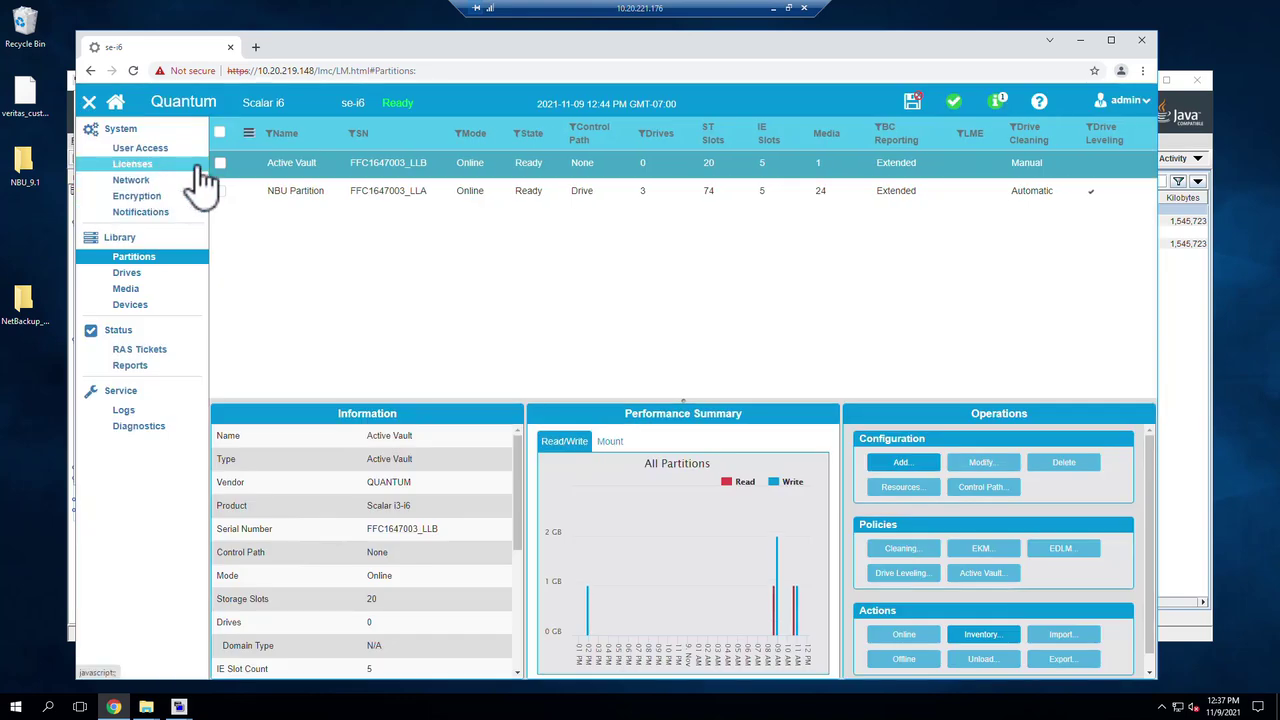
click(221, 163)
click(221, 163)
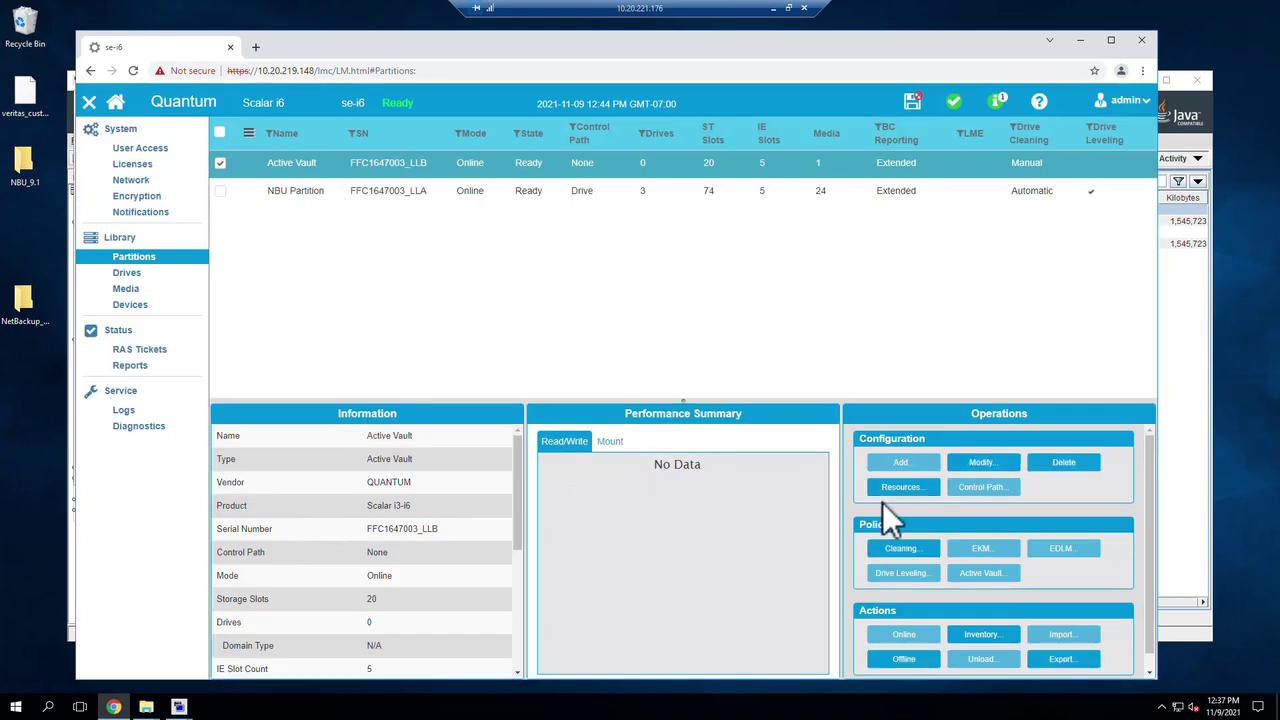
click(1063, 661)
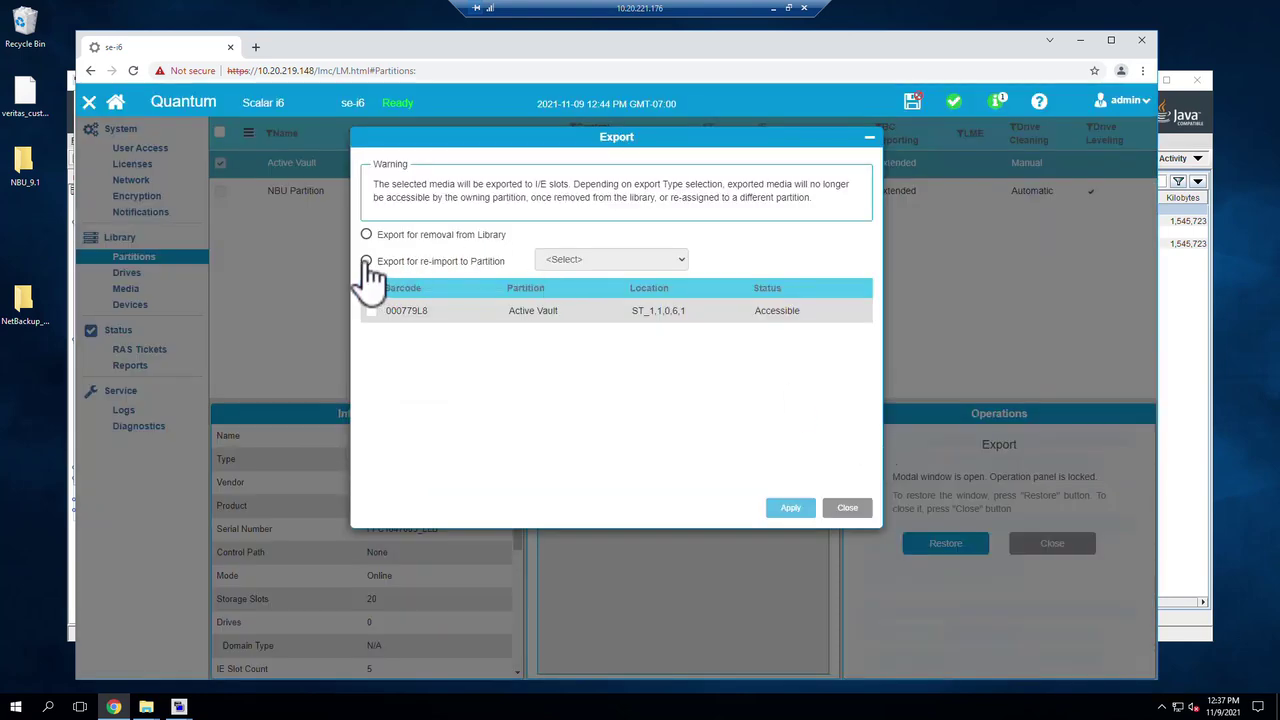
- Export tape 000779L8 for re-import to NBU Partition and close the export dialog
click(366, 262)
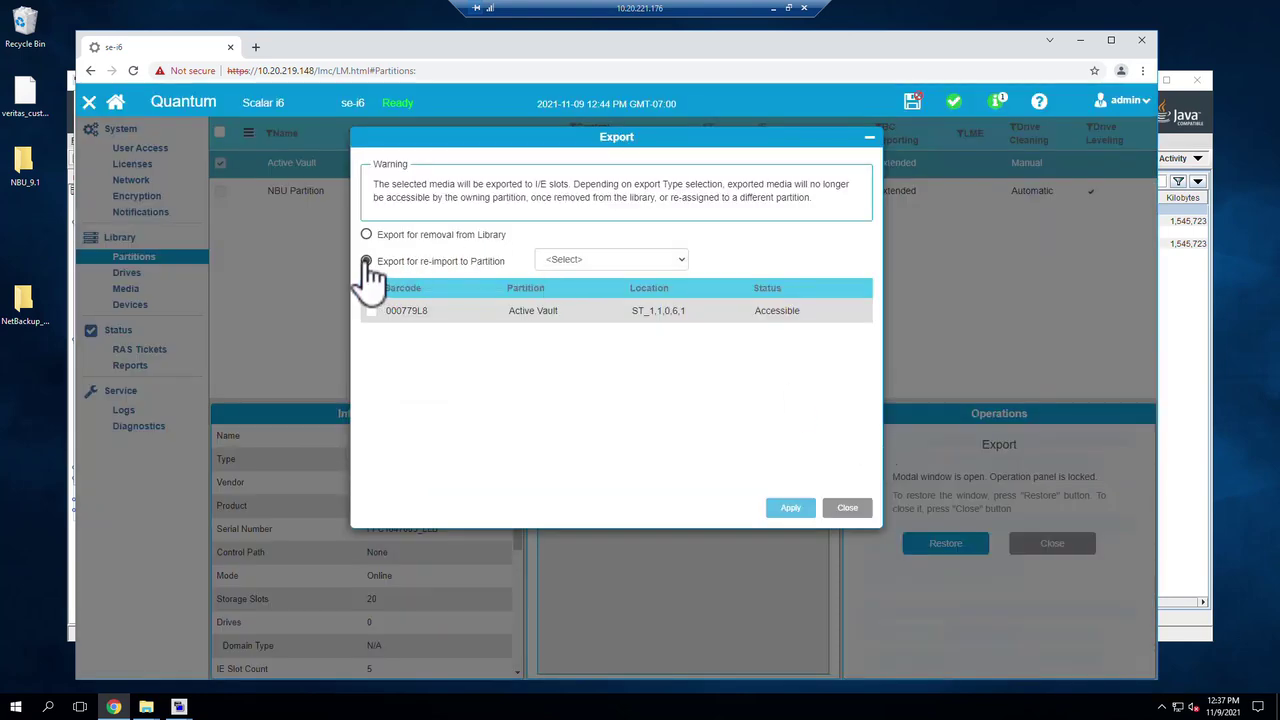
click(602, 264)
click(590, 290)
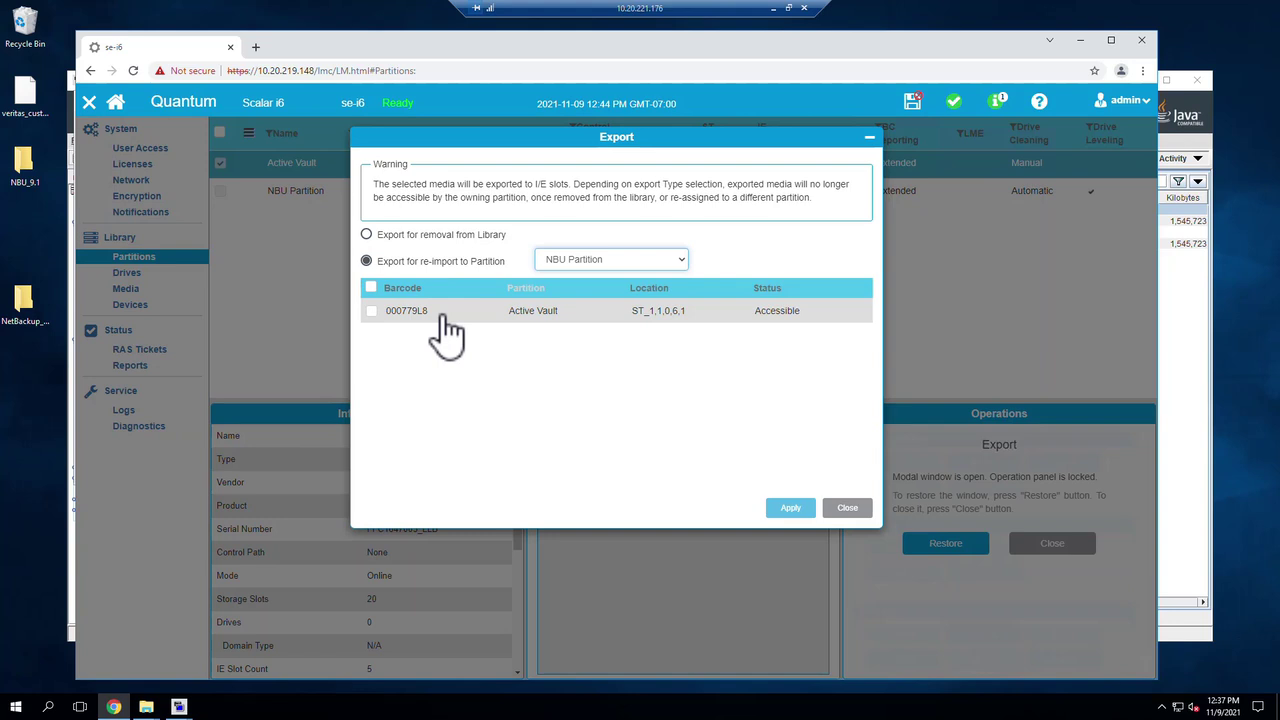
click(371, 311)
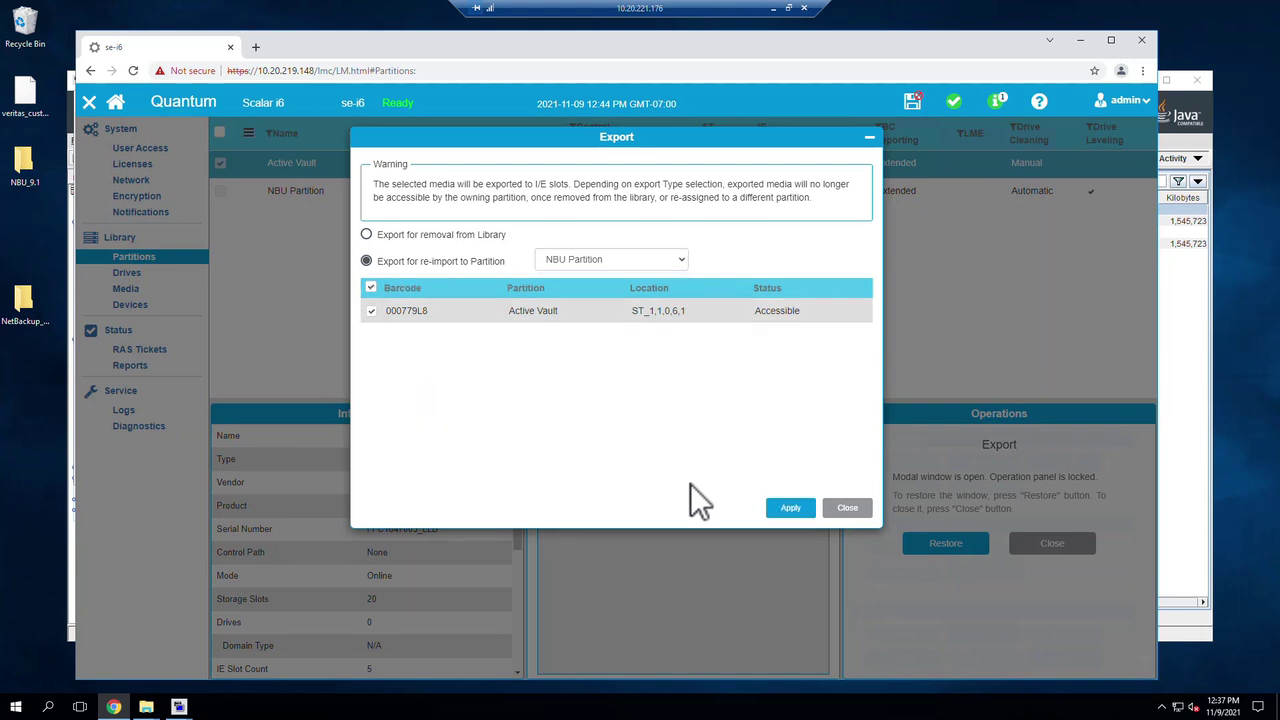
click(792, 510)
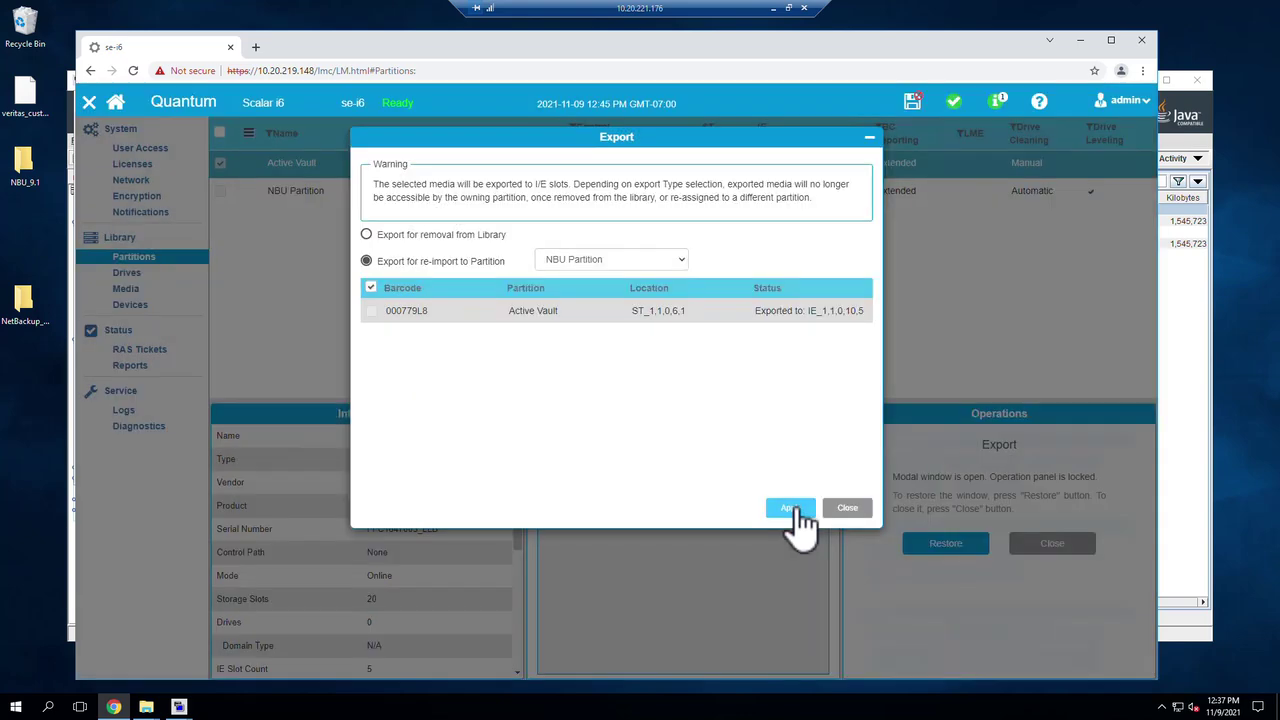
click(847, 508)
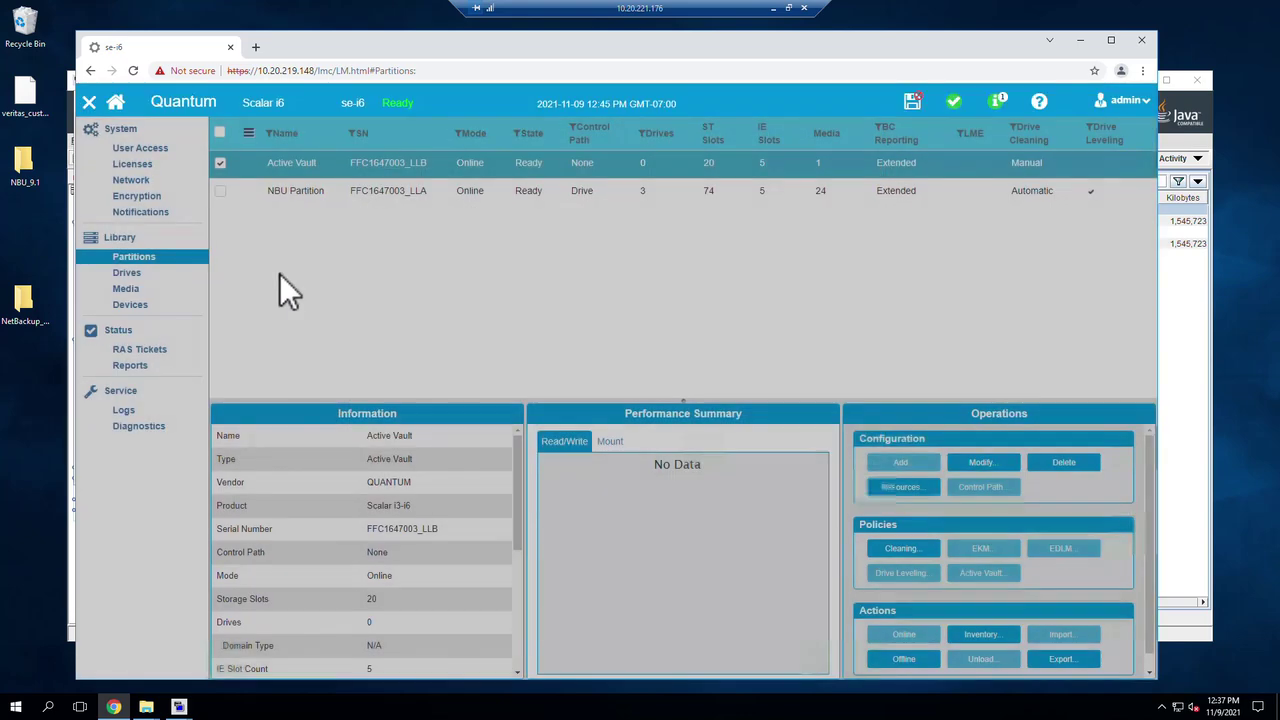
- Check the exported tape's position in the library slot map, and return to the NetBackup console
click(135, 238)
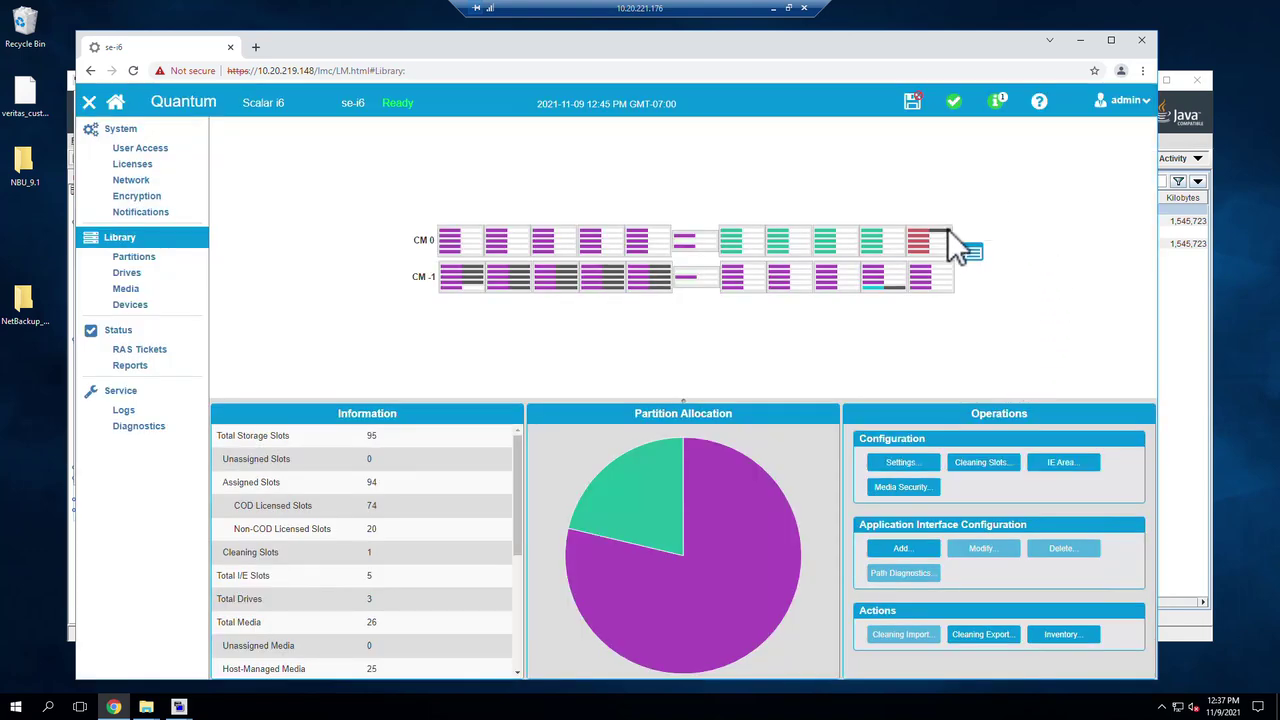
click(945, 231)
click(1079, 40)
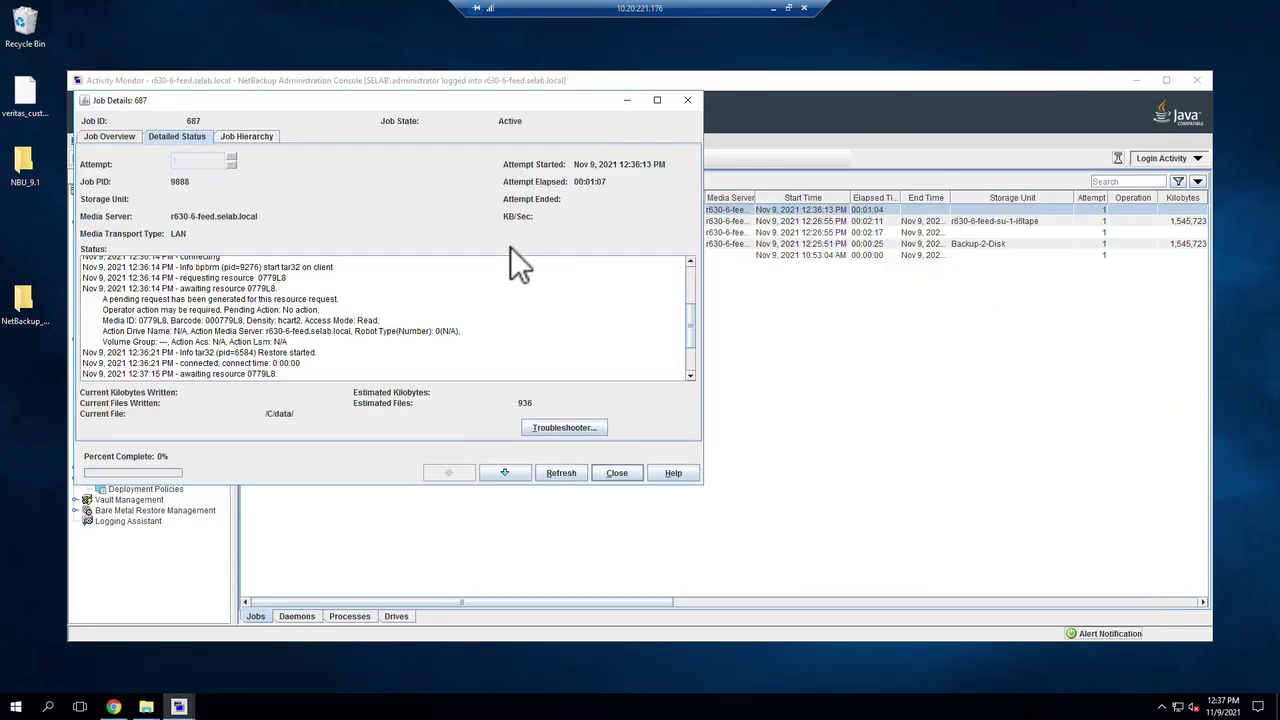
- Inventory robot TLD(0) from the Media node with the Update volume configuration operation and close the inventory dialog
click(817, 336)
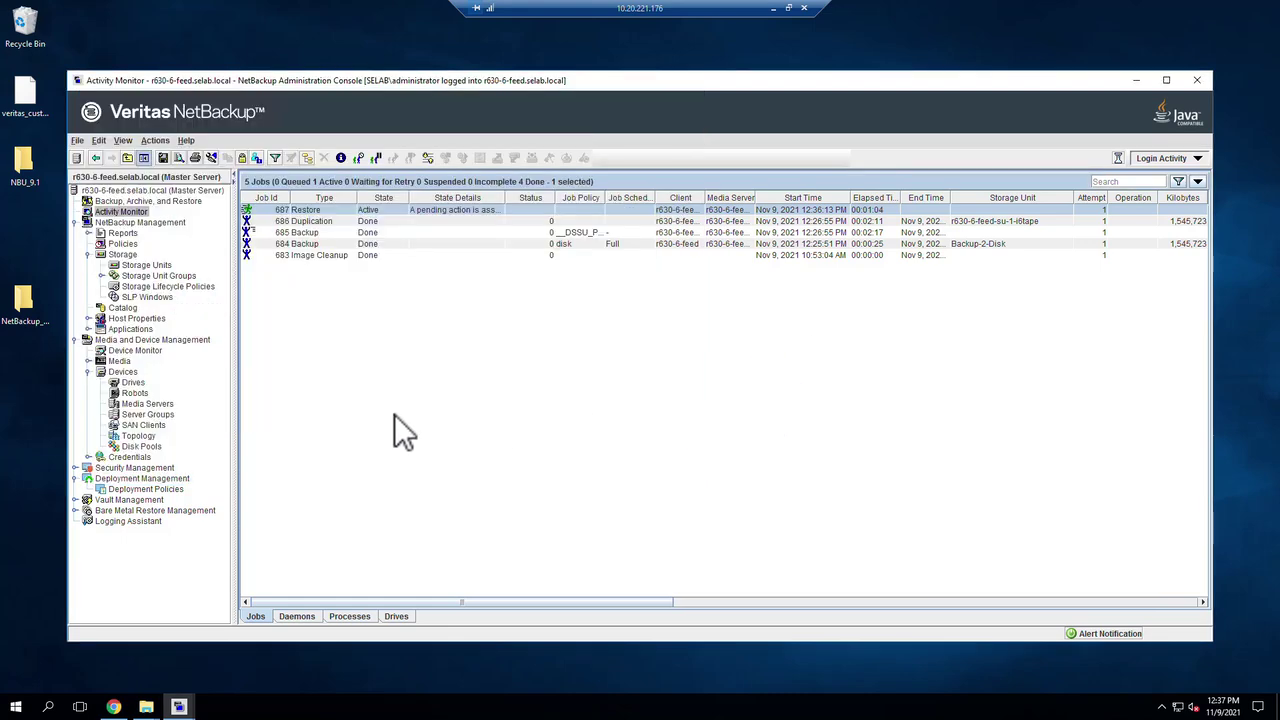
right_click(124, 363)
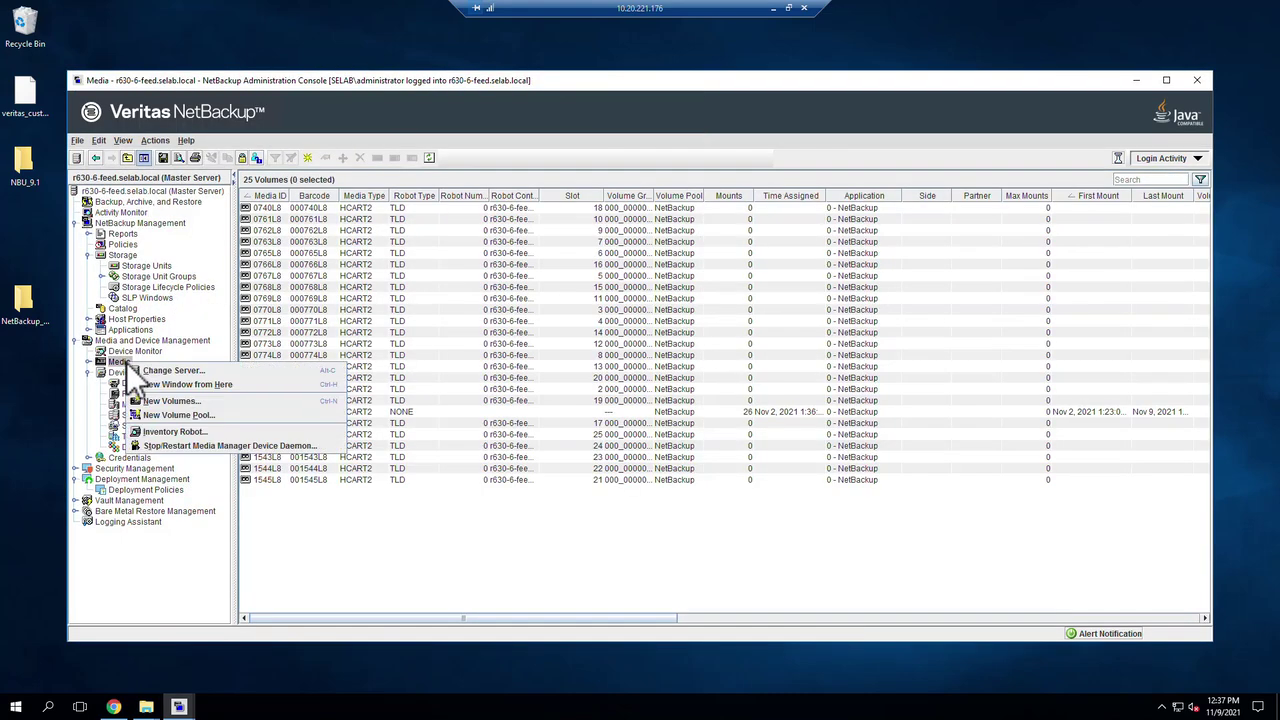
click(159, 430)
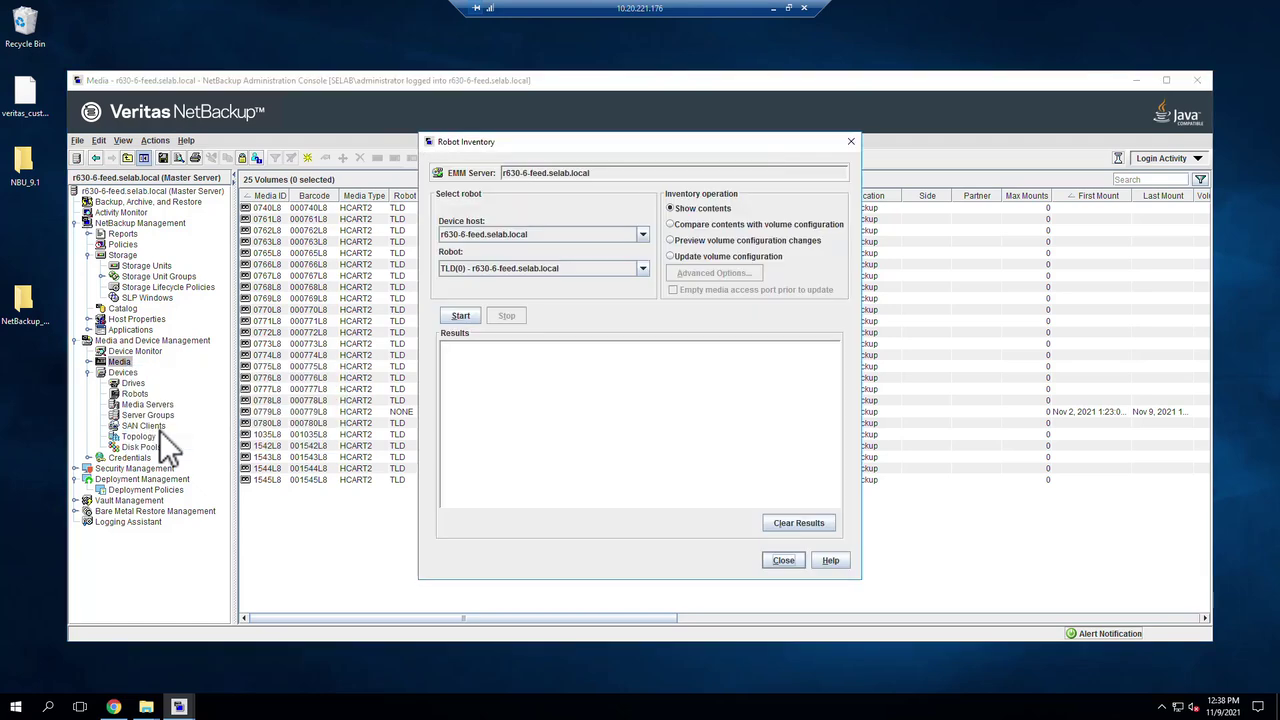
click(672, 255)
click(461, 317)
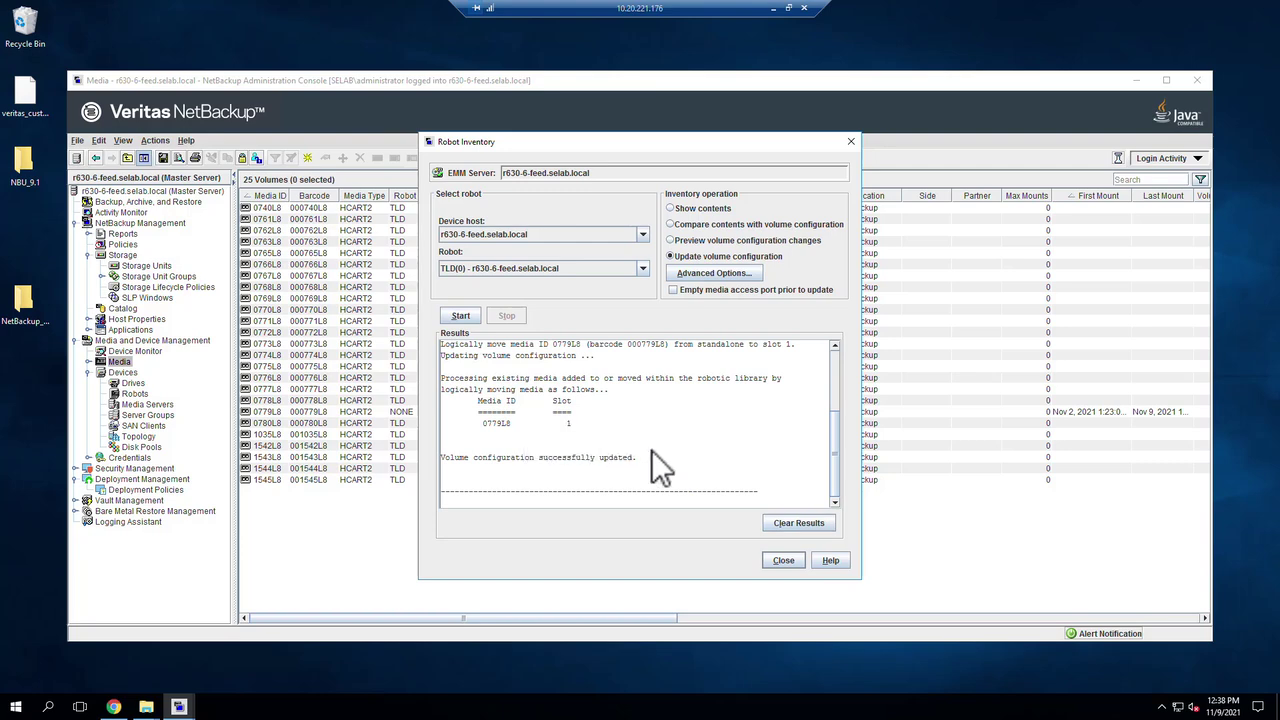
click(781, 558)
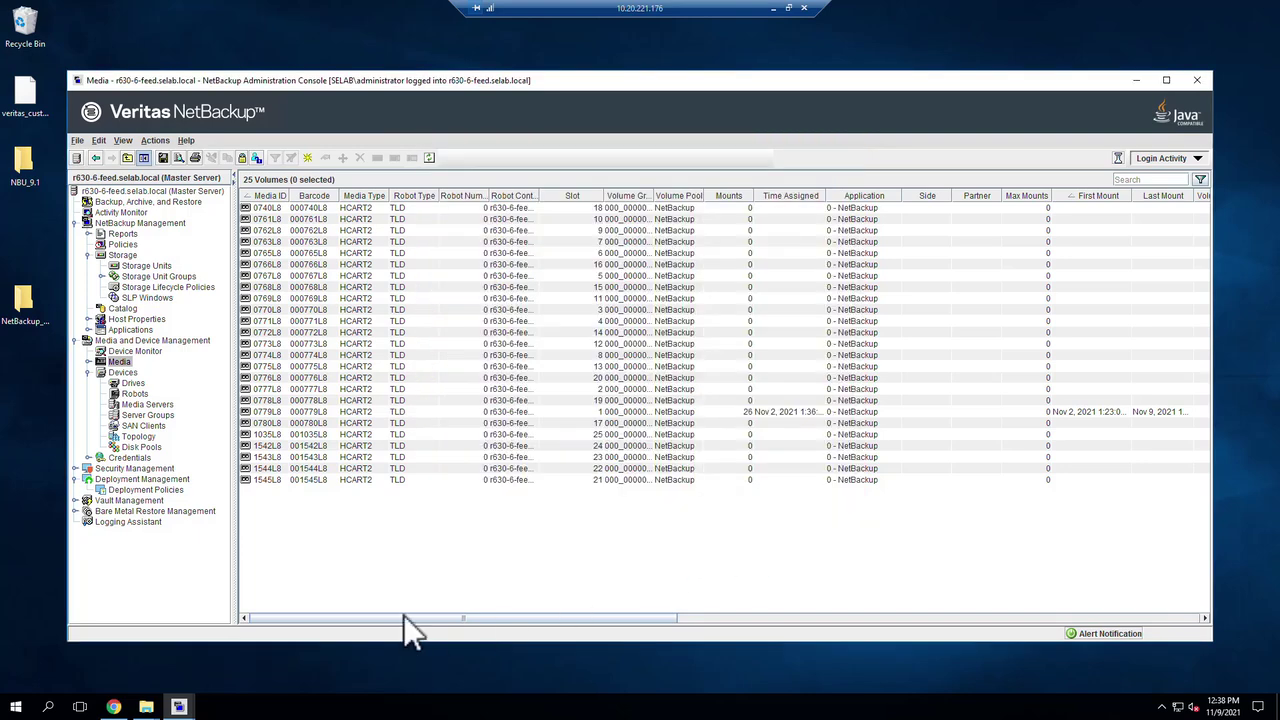
- Examine the detailed status of restore job 687 until it ends, and close the job details
mouse_move(180, 708)
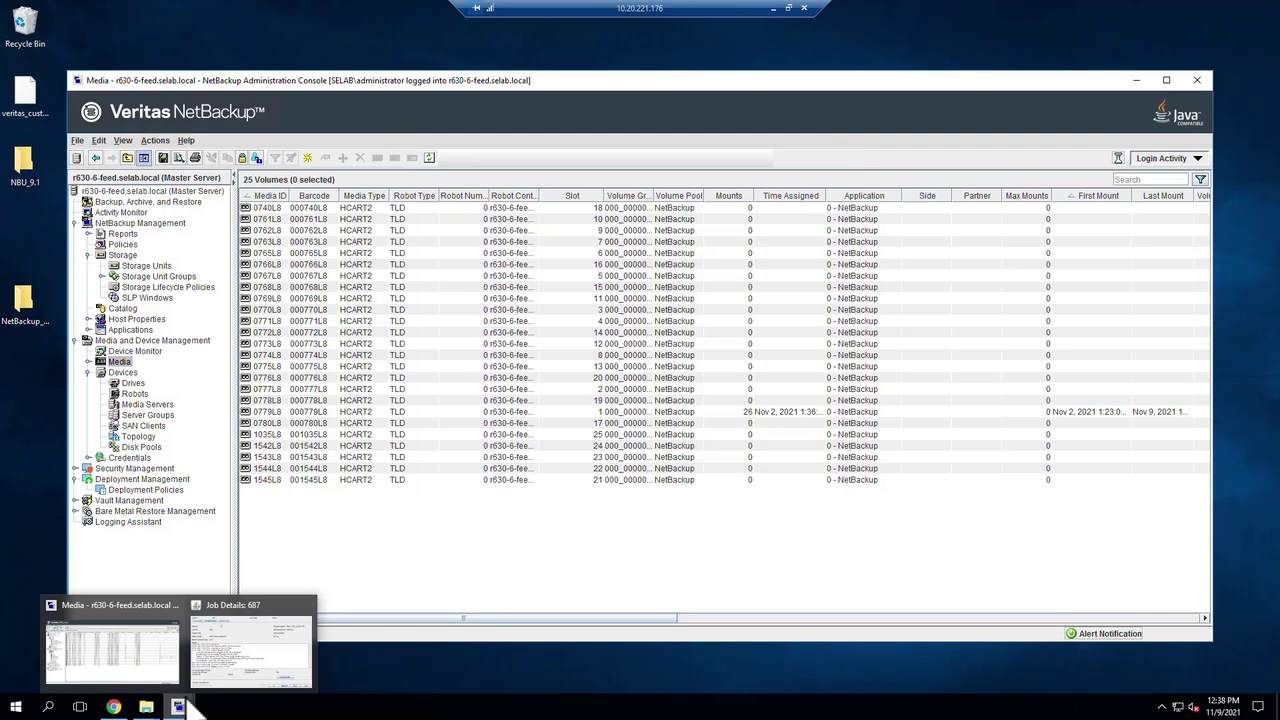
click(241, 642)
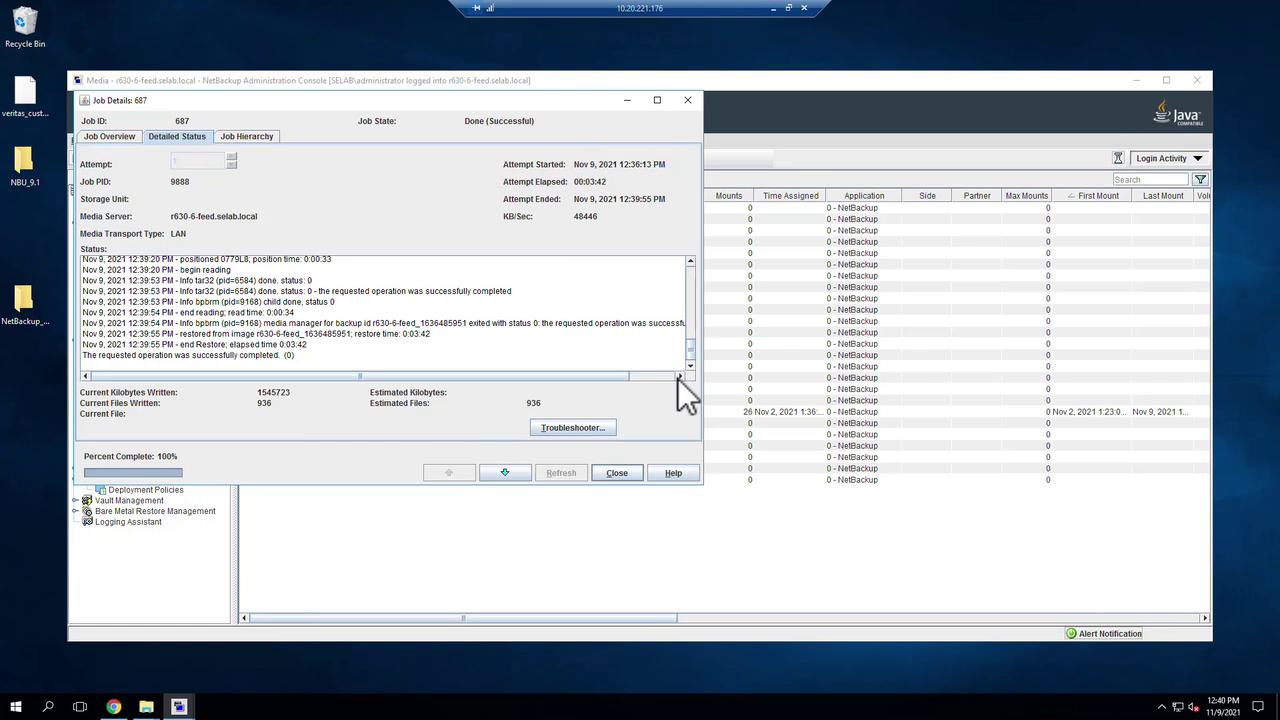
click(631, 476)
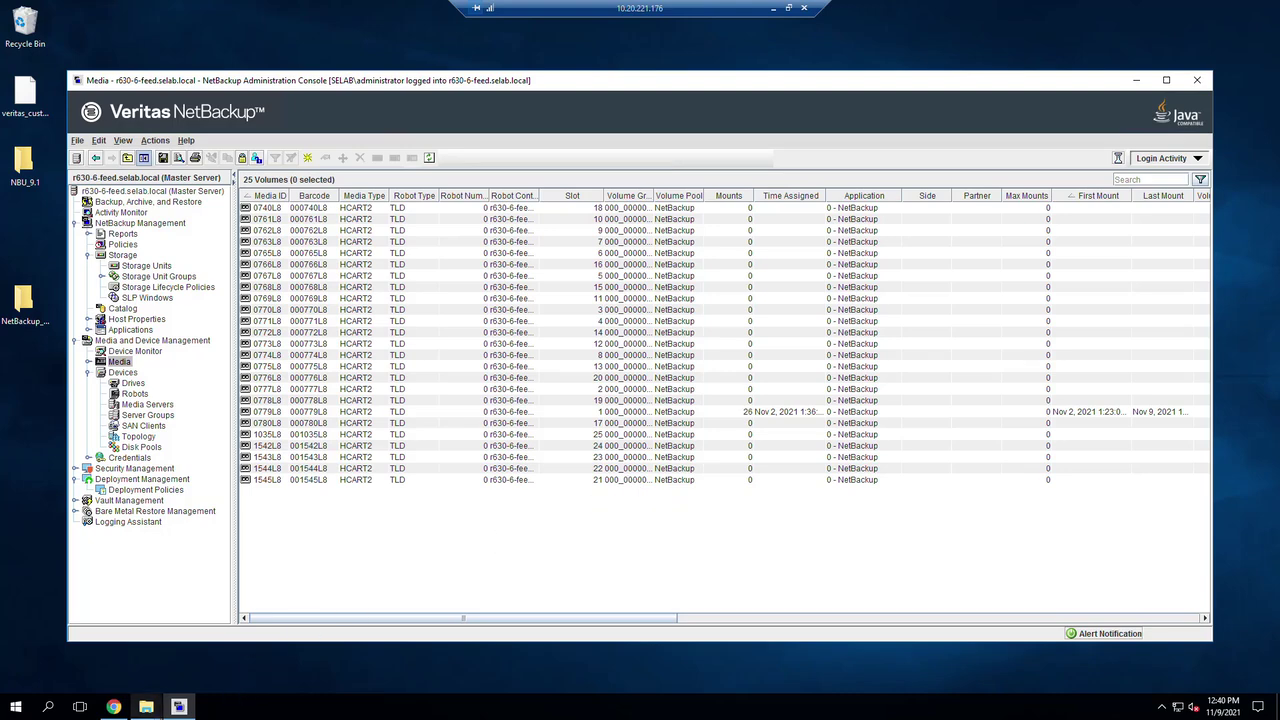
- Switch to File Explorer, check the restored data folder on Local Disk (C:), and minimize the window
mouse_move(146, 706)
click(132, 676)
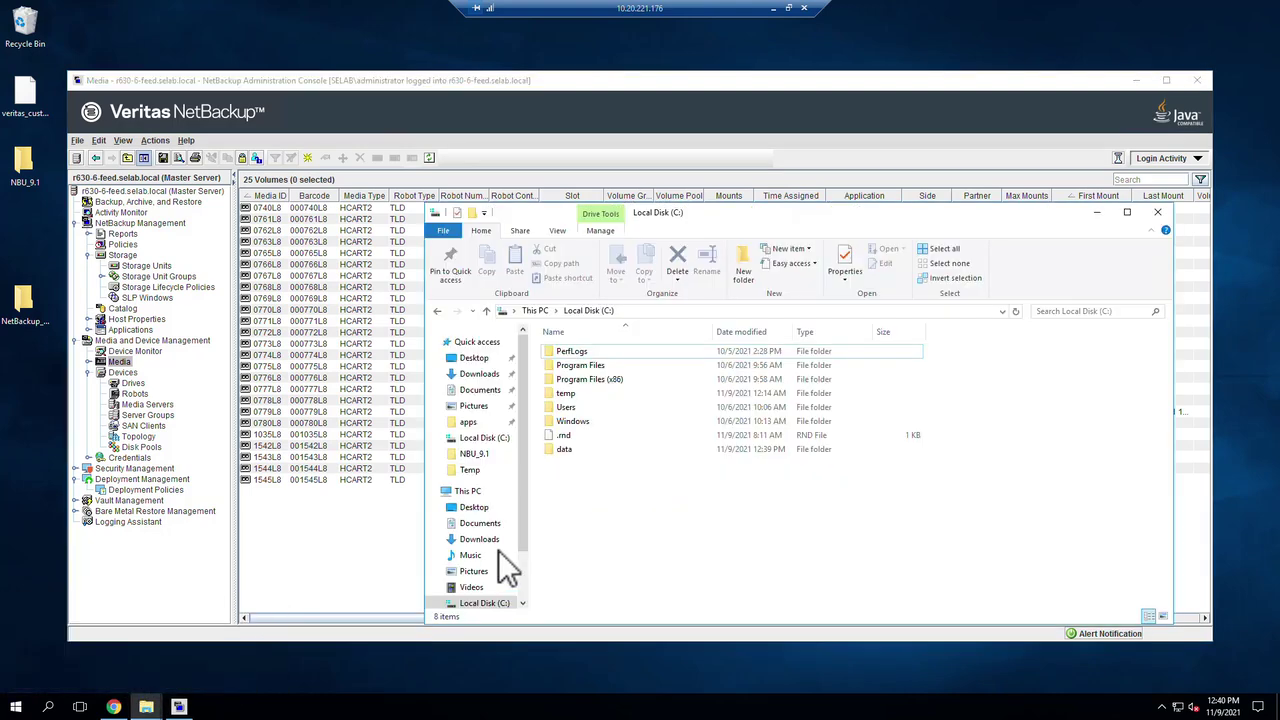
double_click(562, 452)
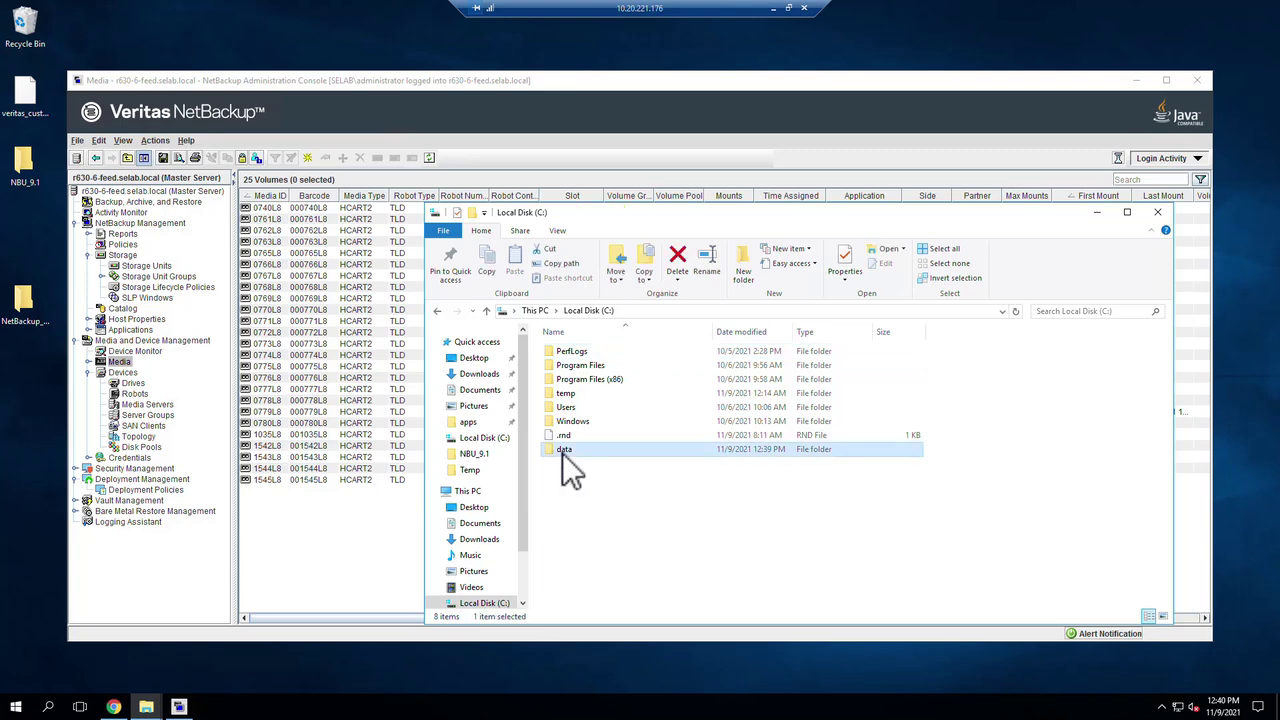
click(590, 311)
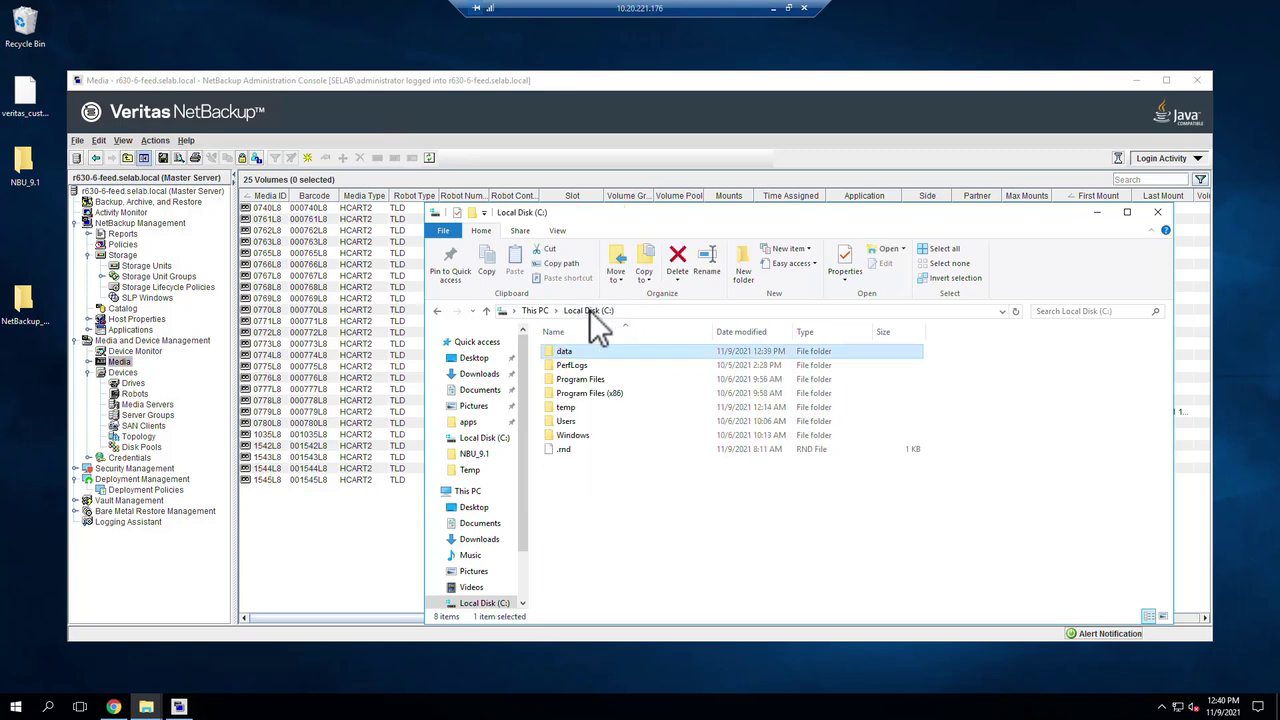
click(1097, 213)
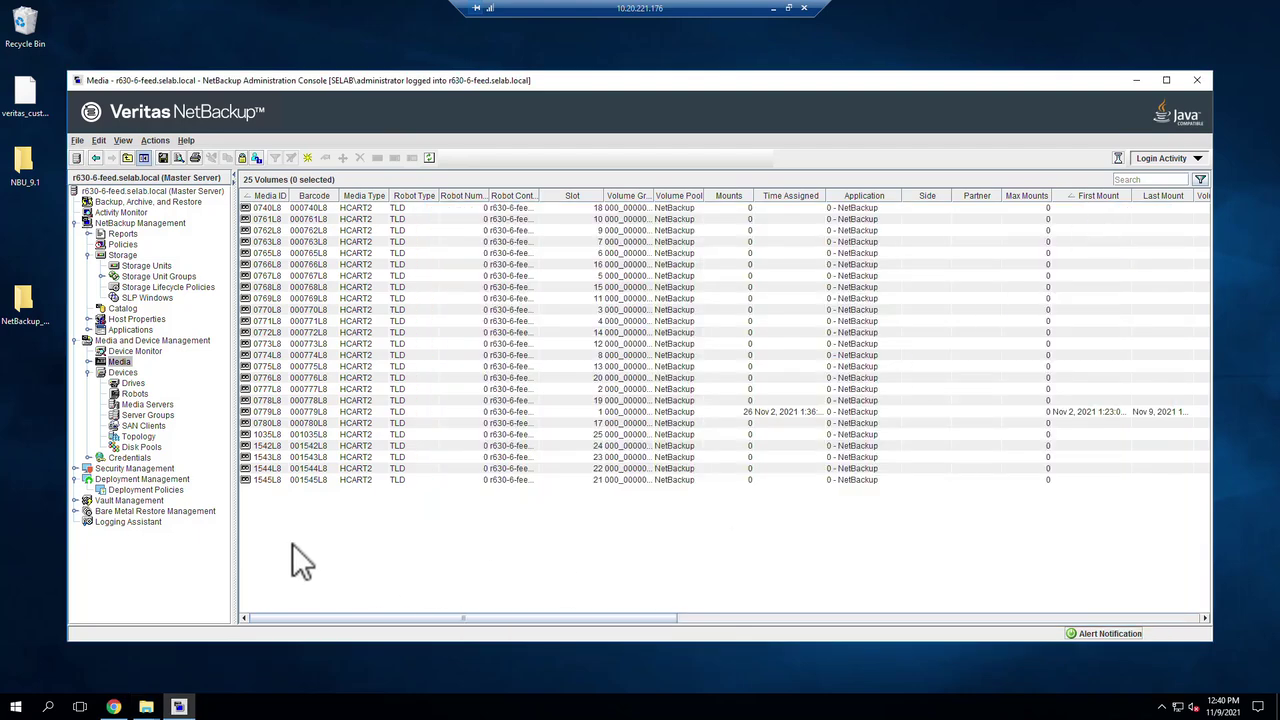
- Select tape volume 0779L8 in the media list and bring up its available actions
right_click(316, 410)
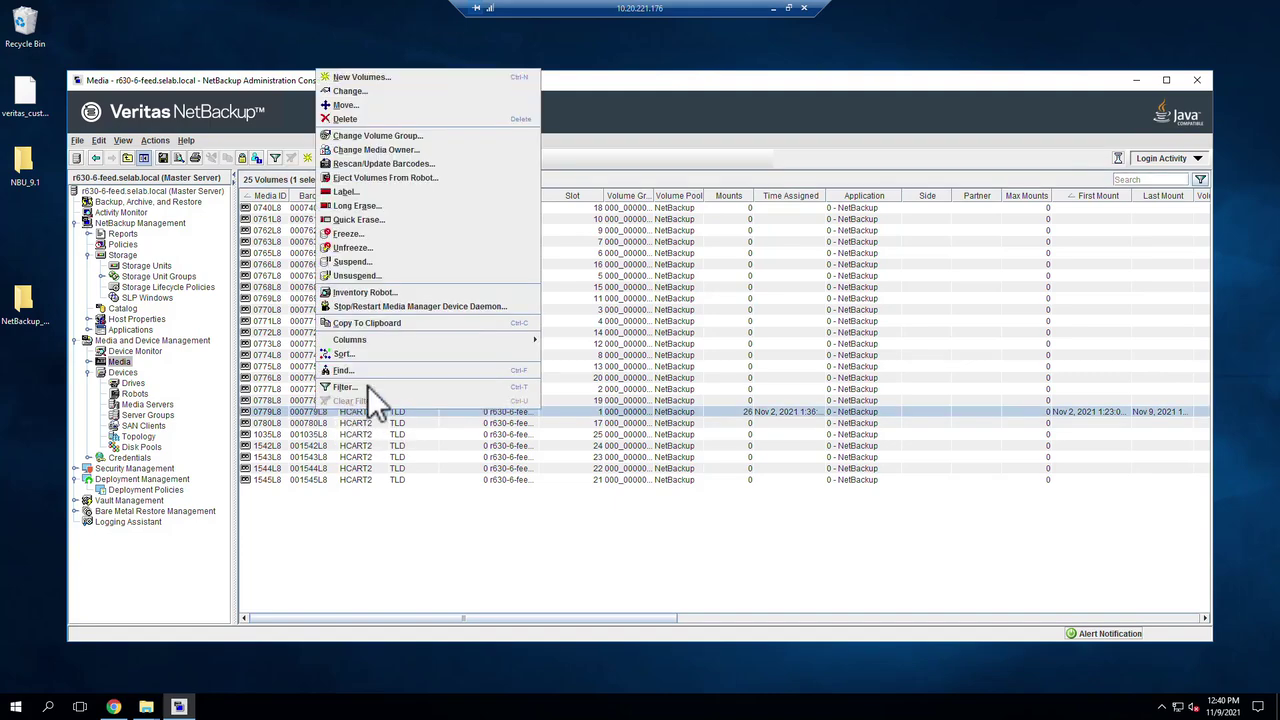